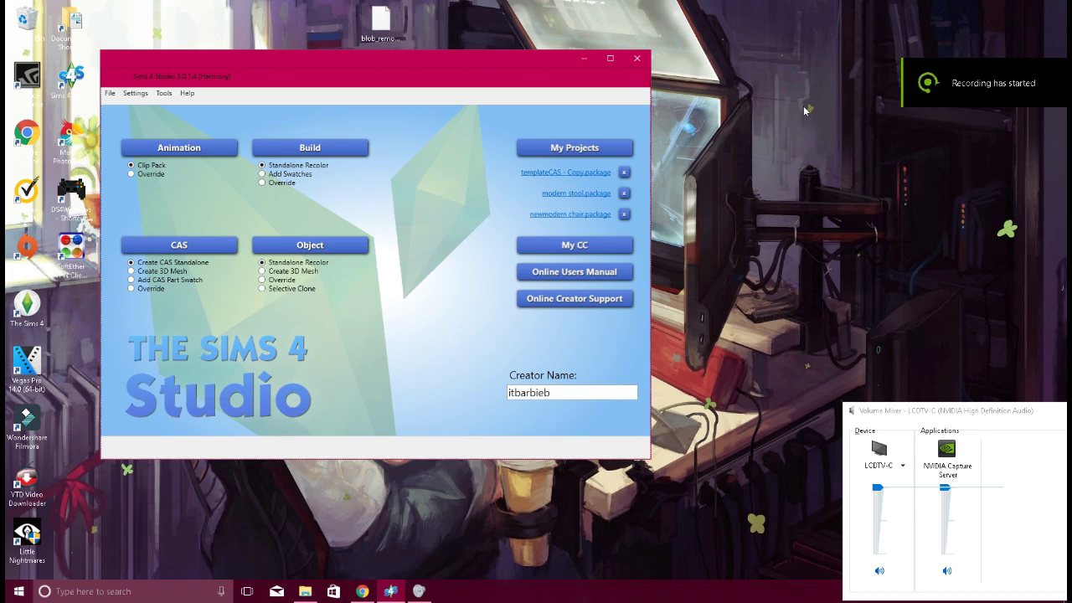
Close the Windows Volume Mixer, leaving the Sims 4 Studio start screen with its recent projects
click(1052, 411)
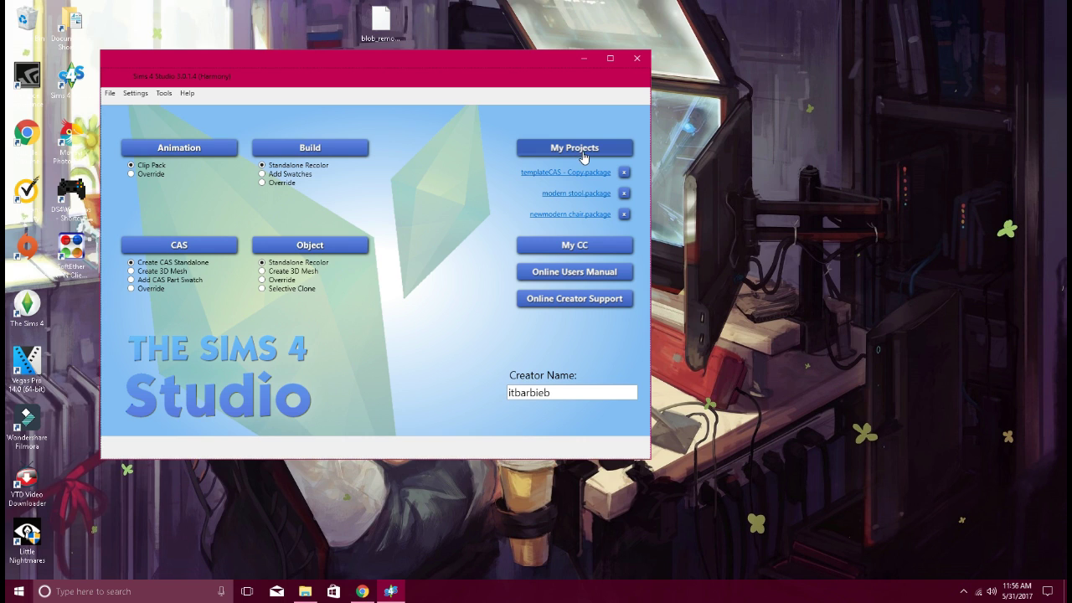
Open templateCAS.package from the Downloads folder as the Sims 4 Studio project
click(581, 151)
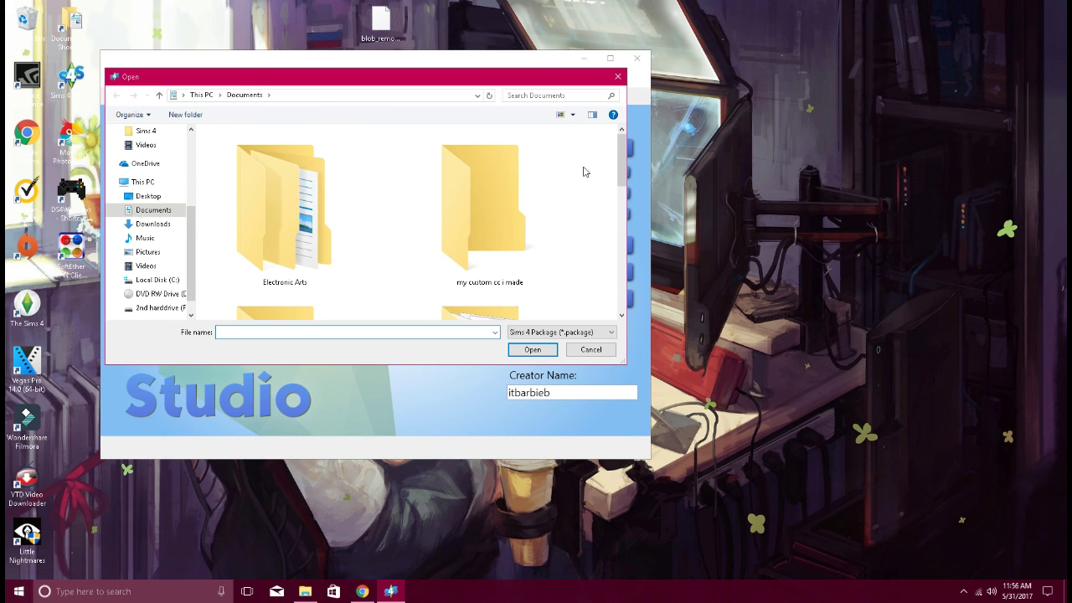
drag(620, 156, 620, 261)
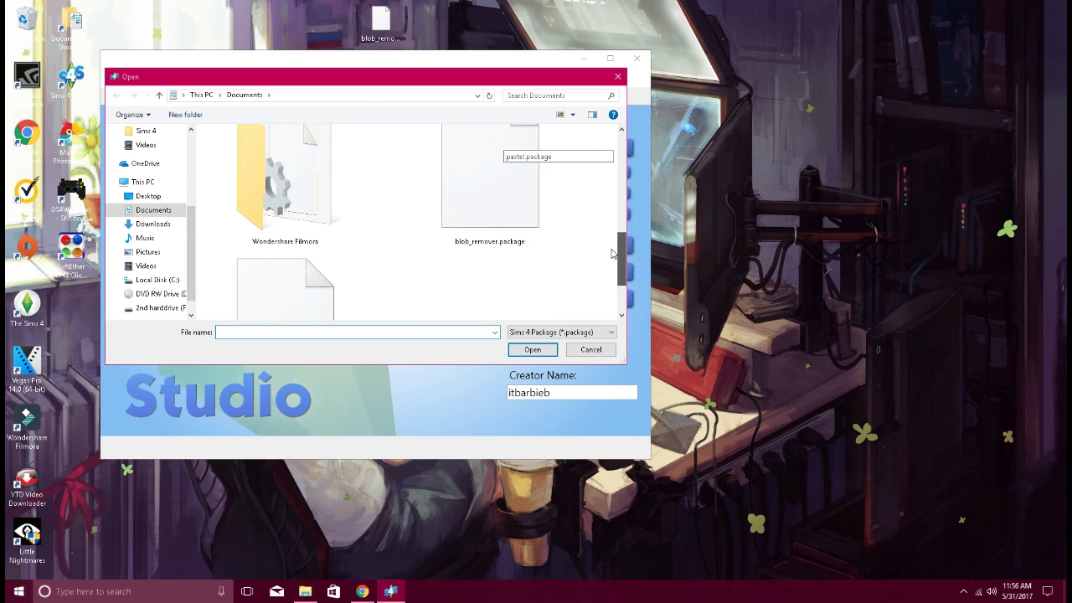
click(153, 224)
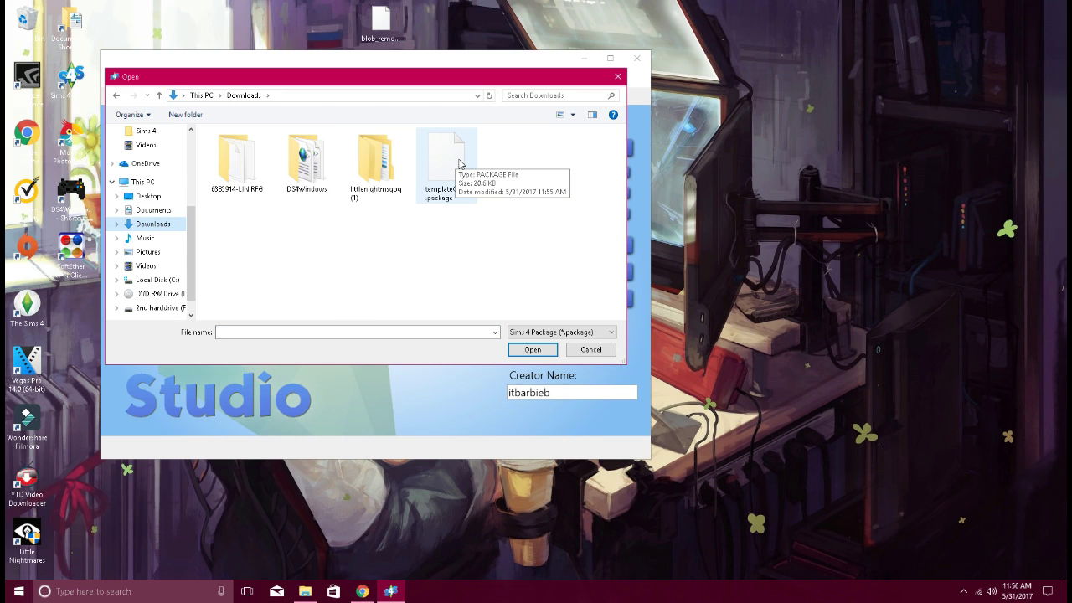
click(467, 163)
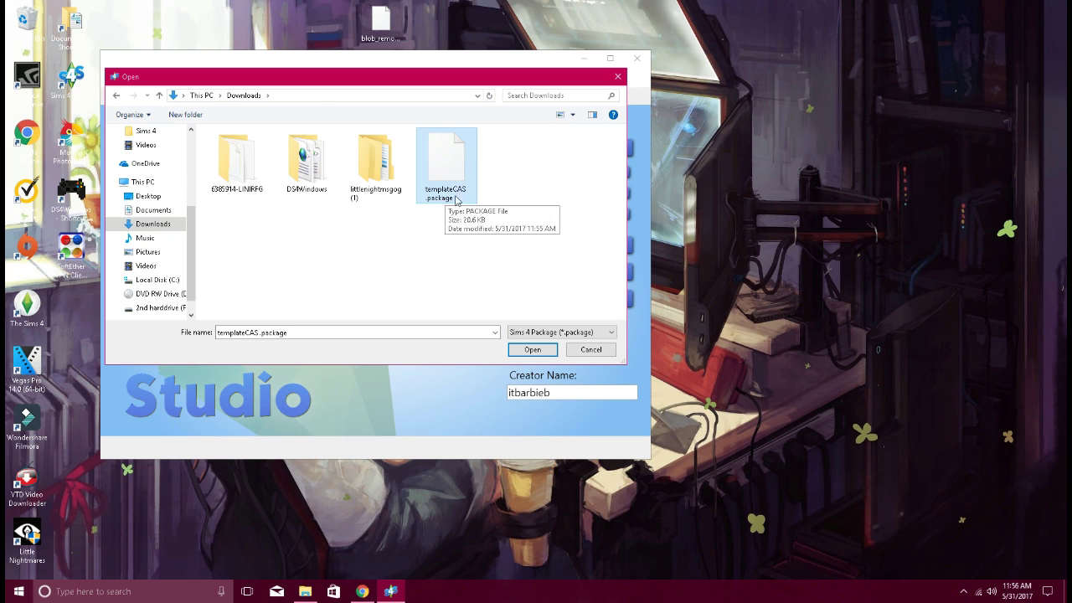
click(543, 351)
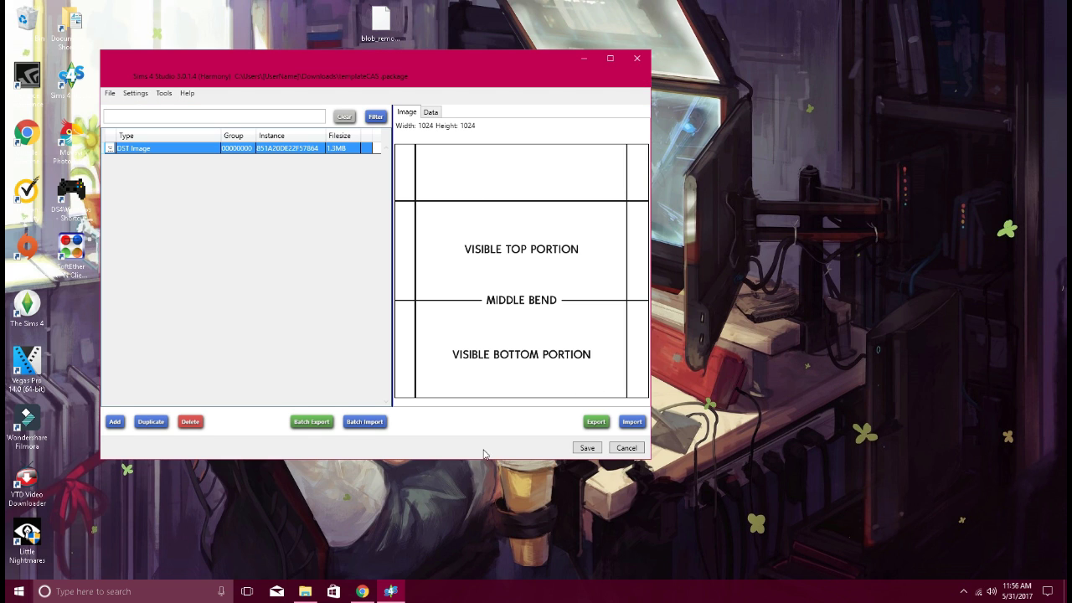
Export the 1024×1024 DST template image to Documents as PNG c.as, replacing the existing file
click(597, 423)
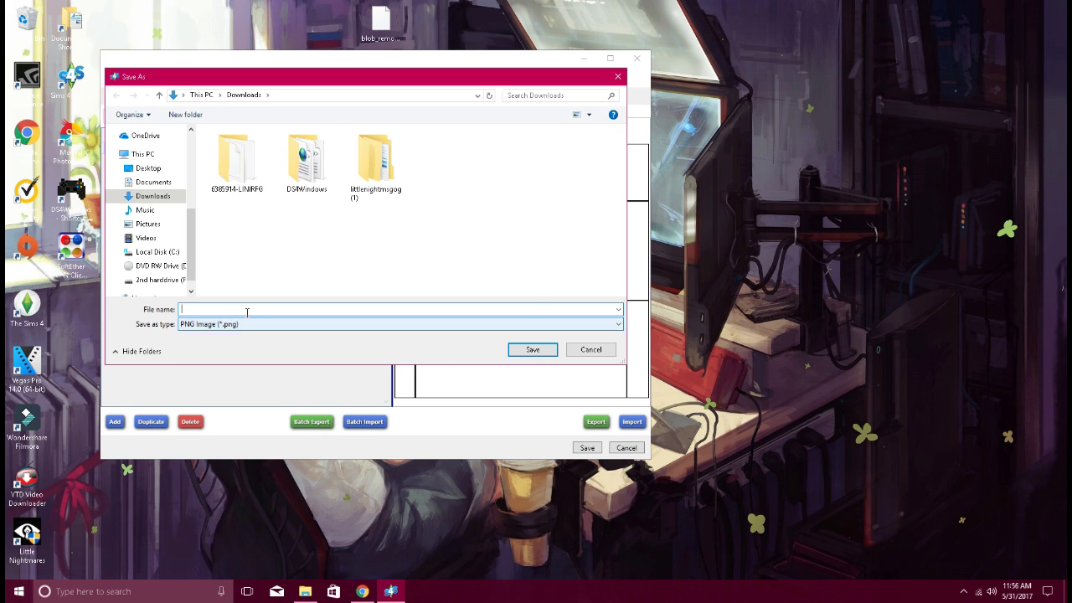
click(156, 184)
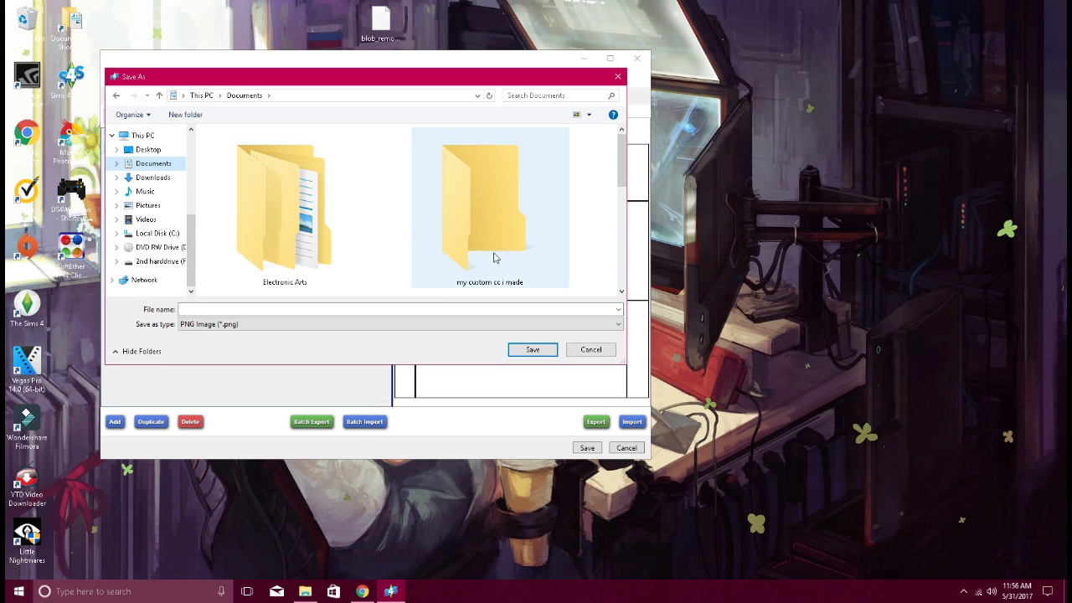
drag(624, 159, 626, 235)
scroll(625, 235, up, 1)
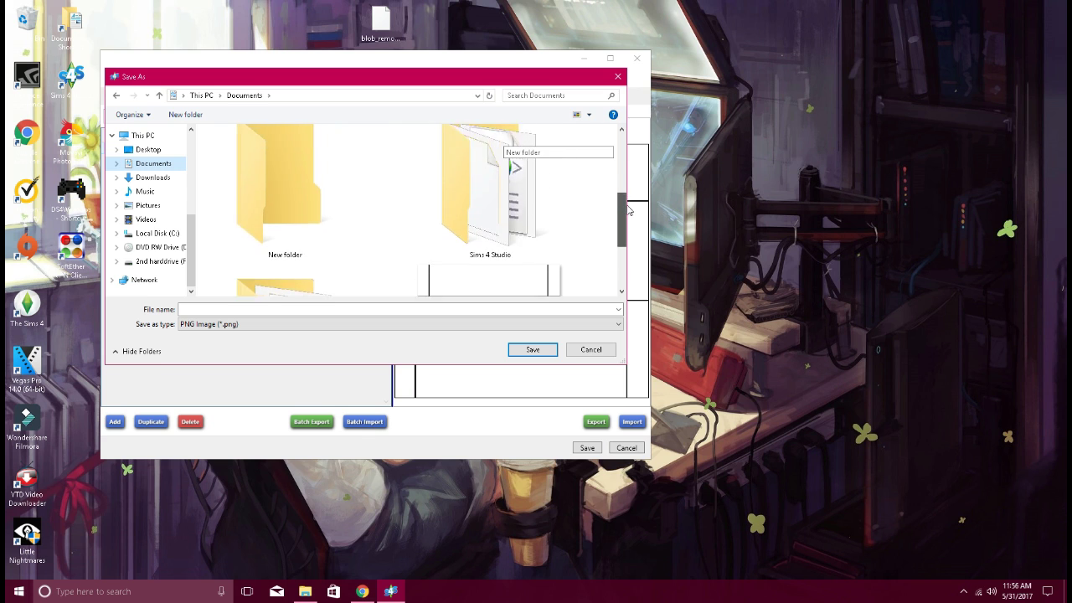
scroll(628, 260, down, 1)
scroll(596, 282, up, 3)
scroll(609, 196, down, 5)
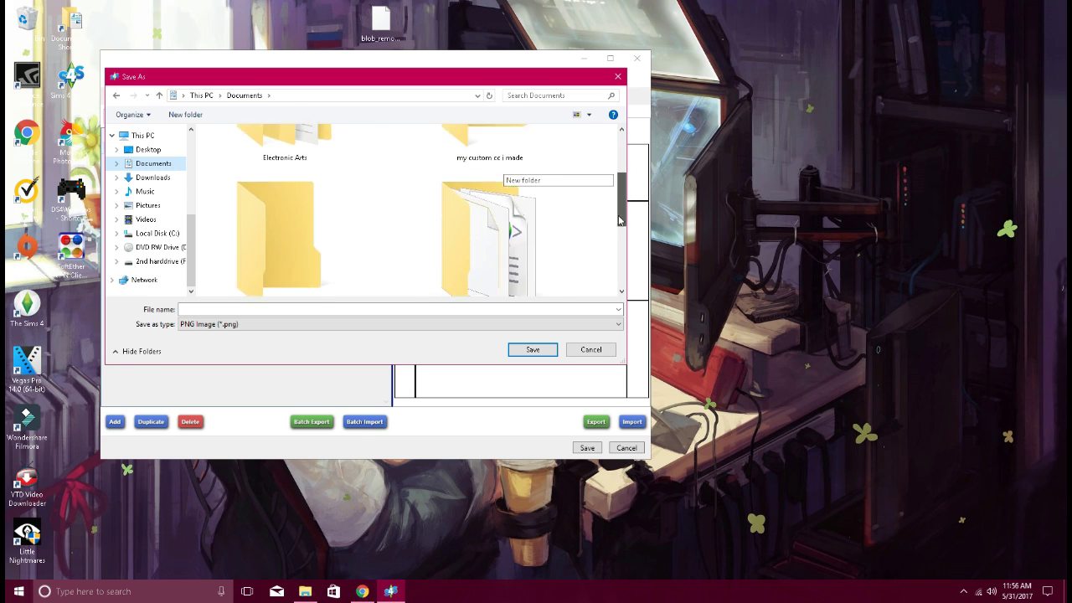
click(494, 244)
click(532, 350)
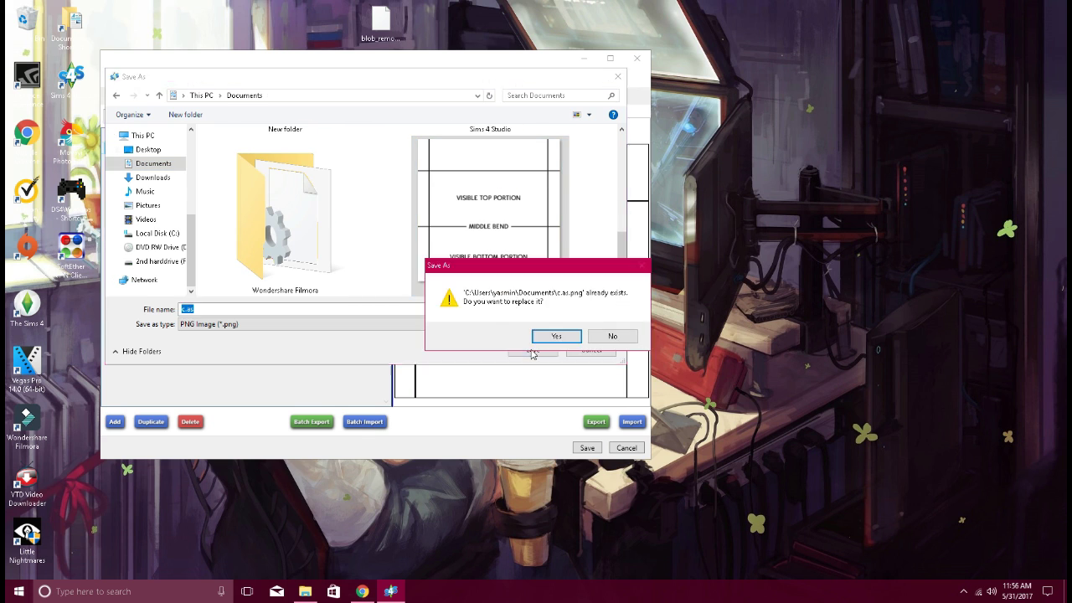
click(551, 336)
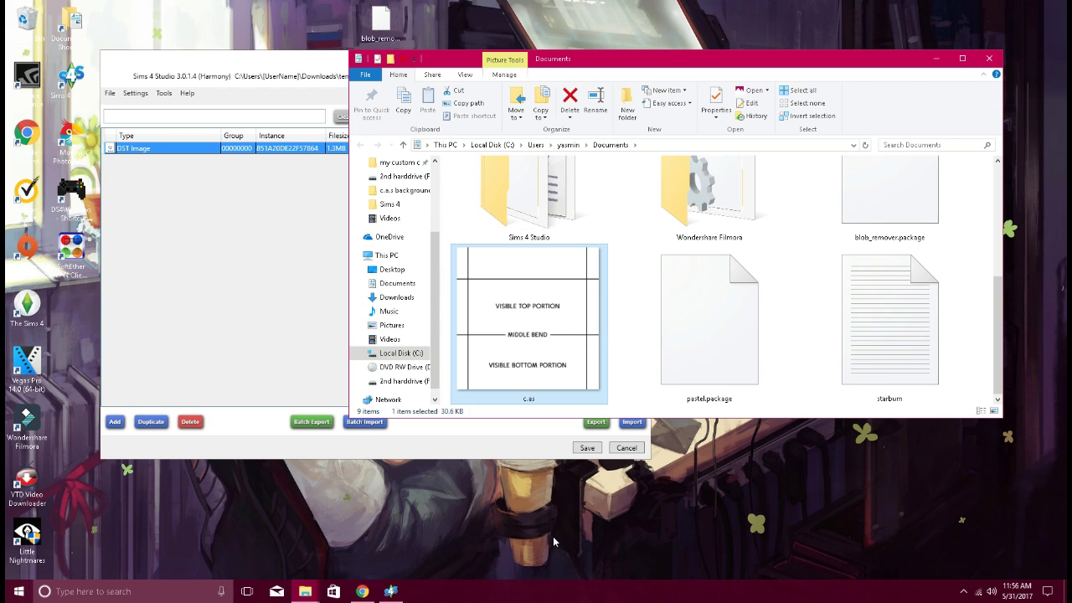
Launch the Pixlr Editor web app from the pixlr.com homepage in Chrome
click(361, 591)
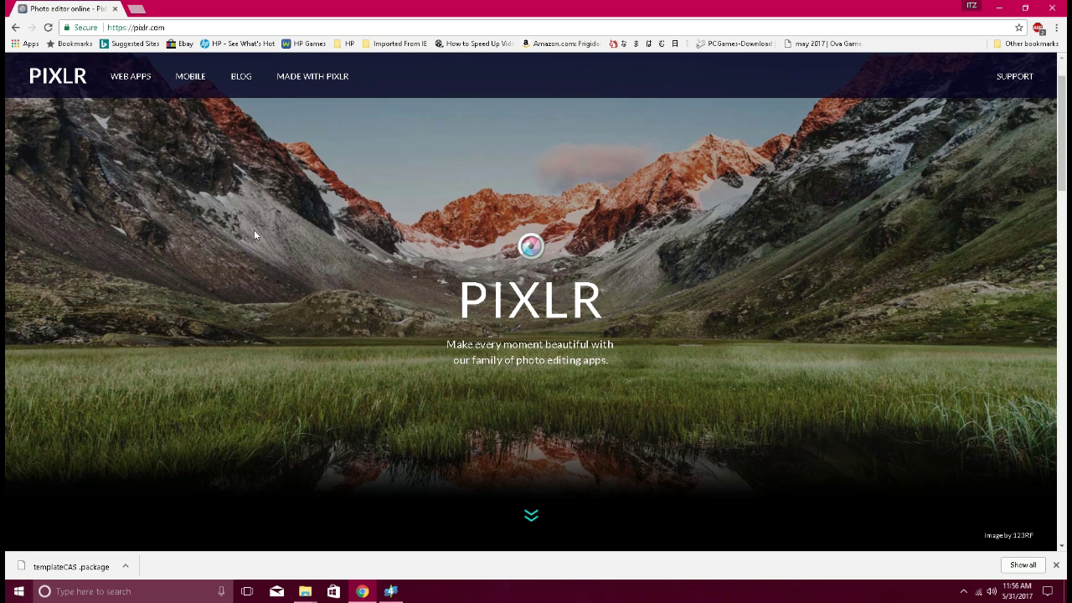
scroll(347, 265, down, 2)
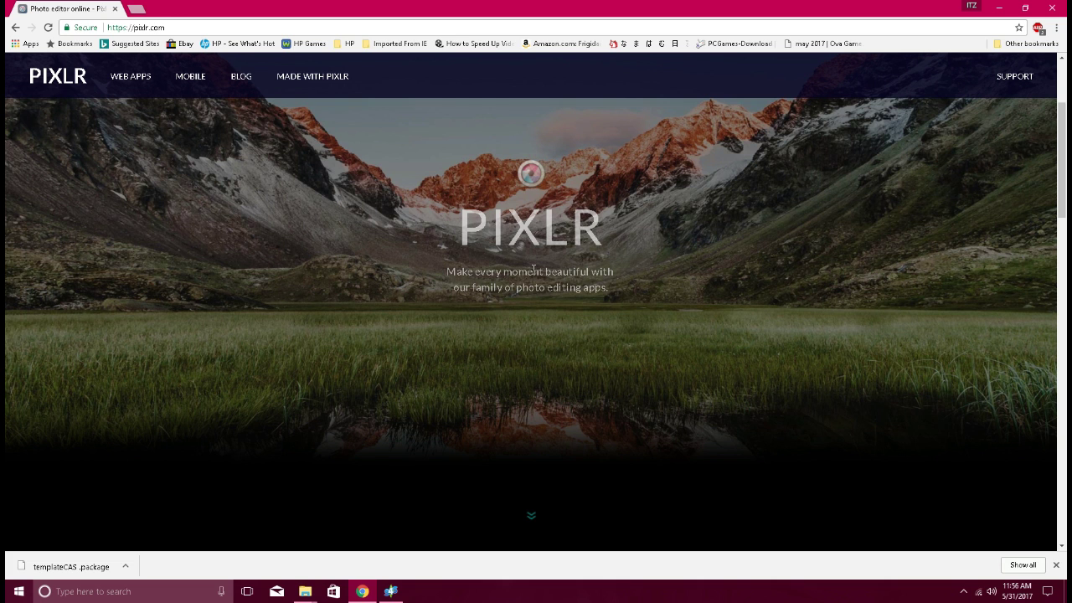
scroll(533, 268, down, 2)
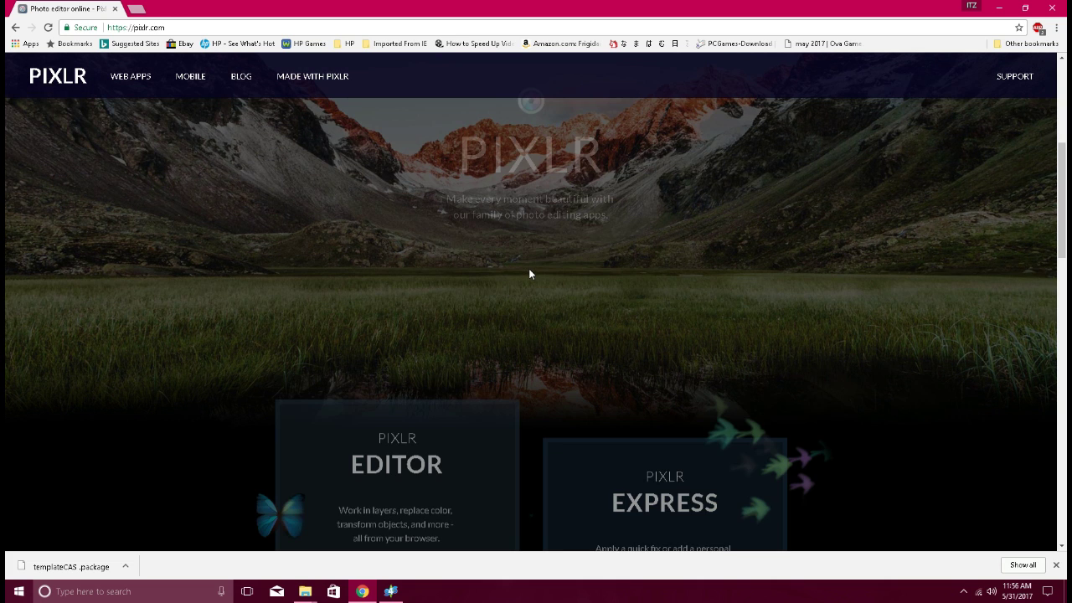
scroll(519, 322, down, 2)
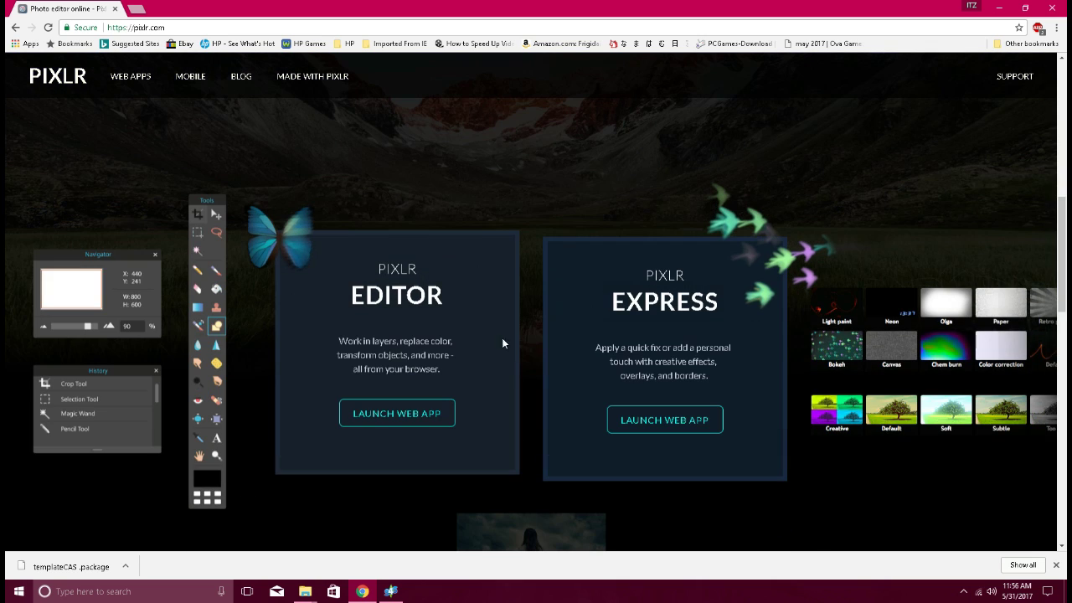
click(409, 419)
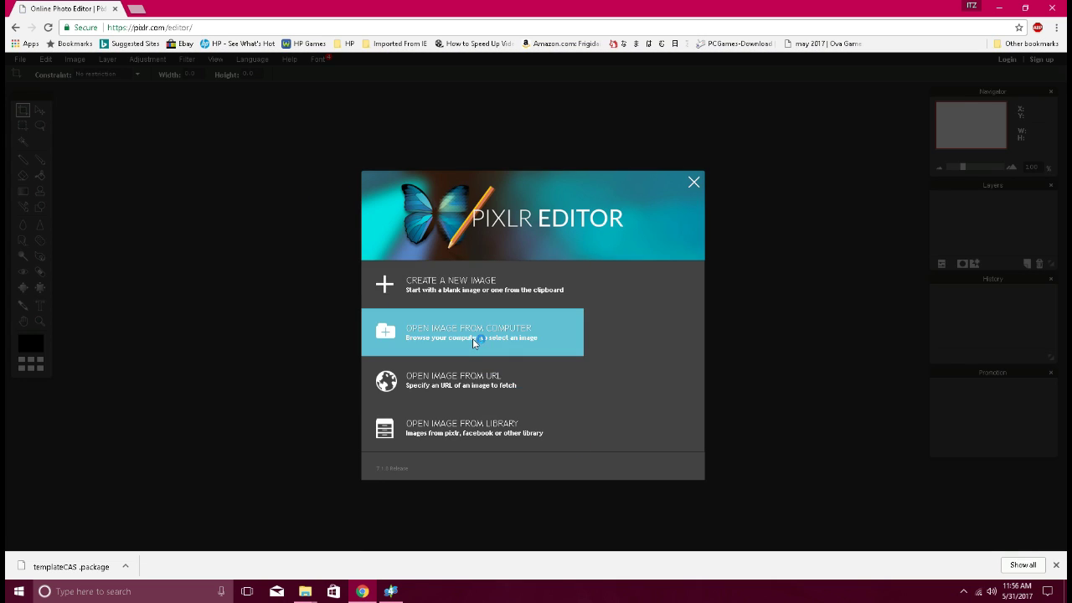
Open c.as from Documents in Pixlr Editor and maximize its image window
click(473, 340)
scroll(412, 107, down, 5)
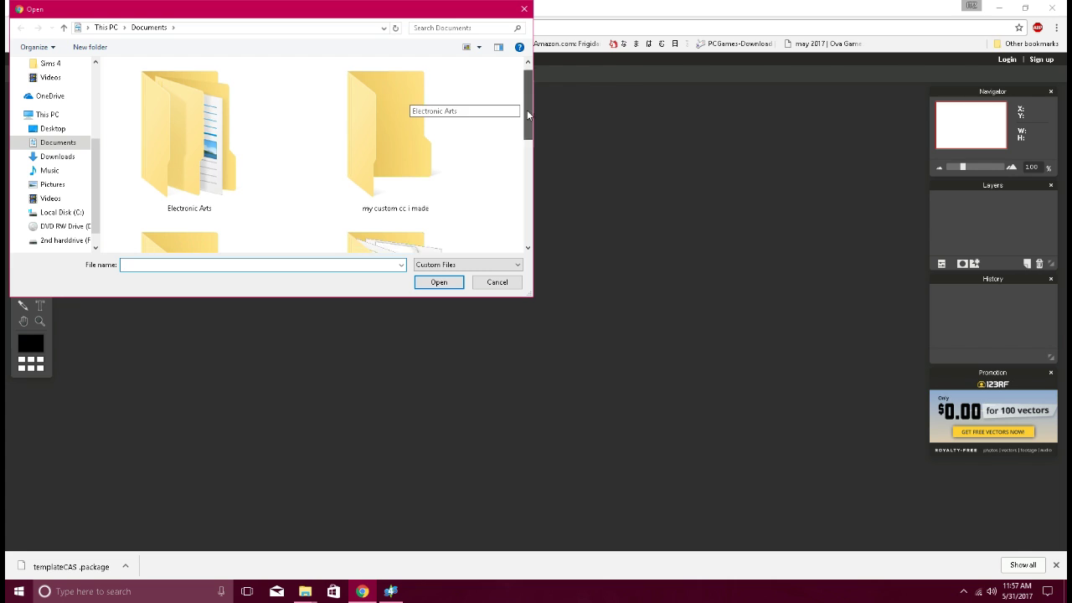
double_click(419, 198)
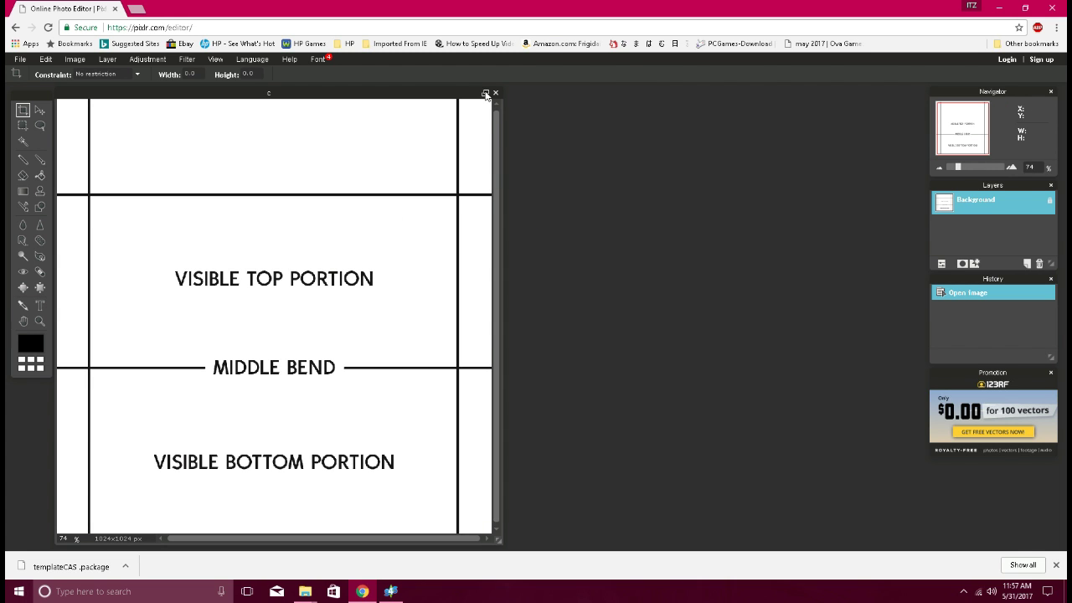
click(485, 93)
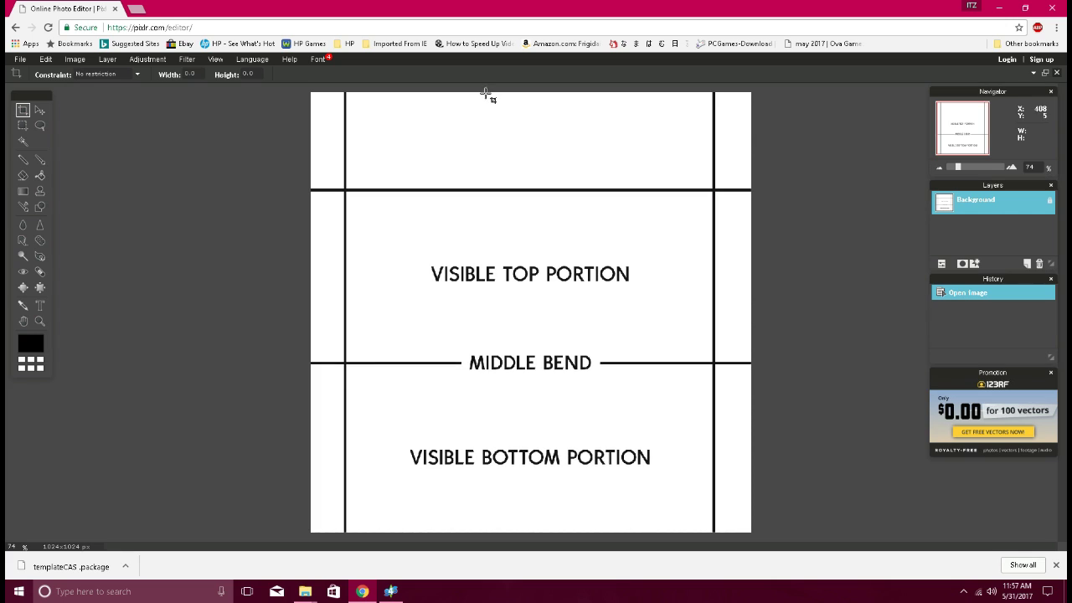
Start Layer > Open image as layer and go to the Downloads folder
click(108, 59)
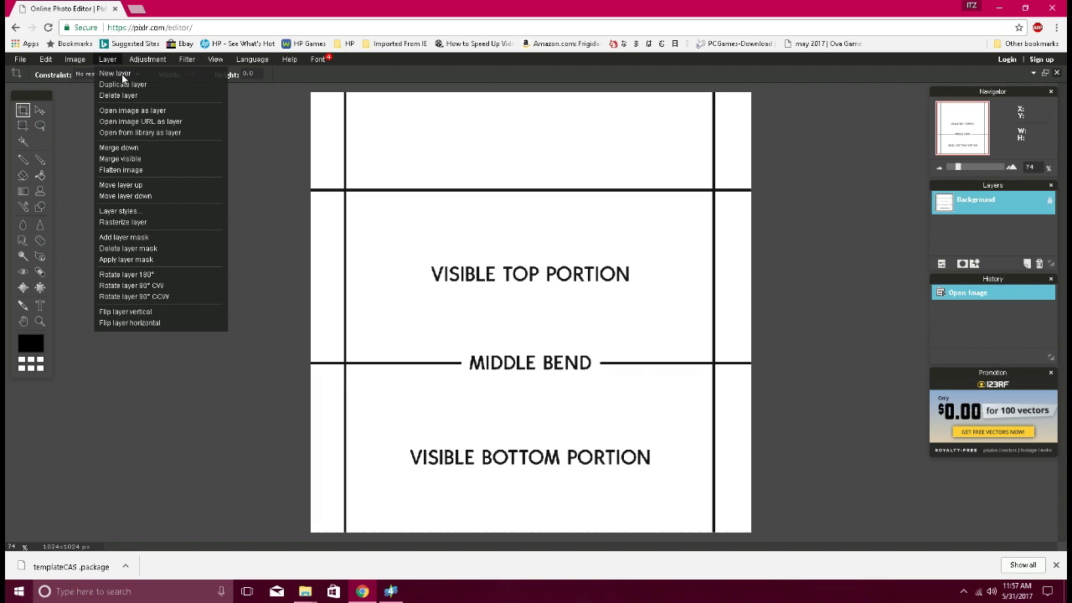
click(150, 115)
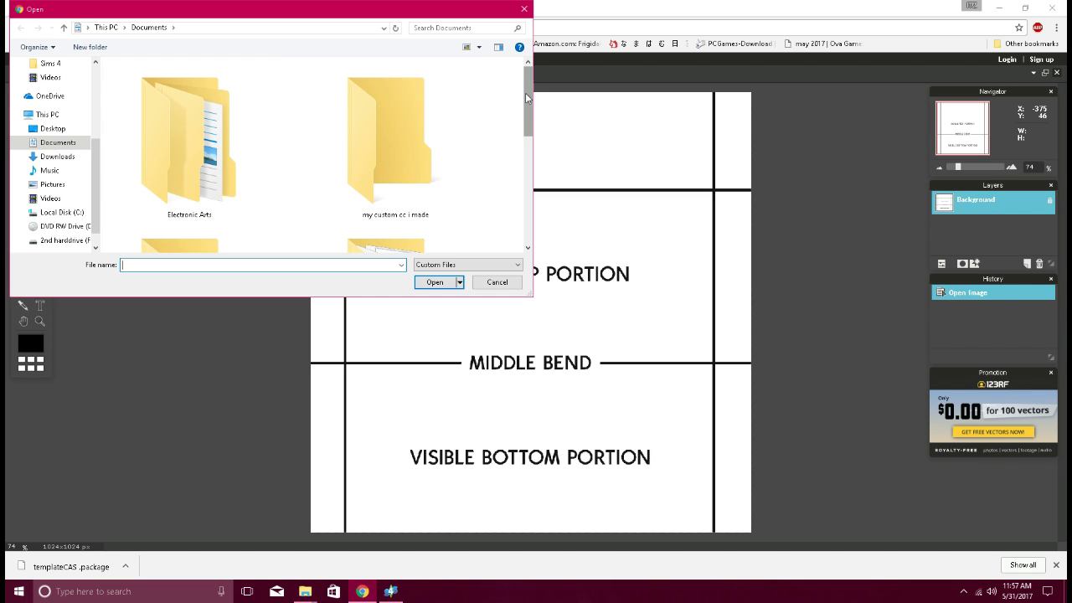
drag(526, 98, 517, 171)
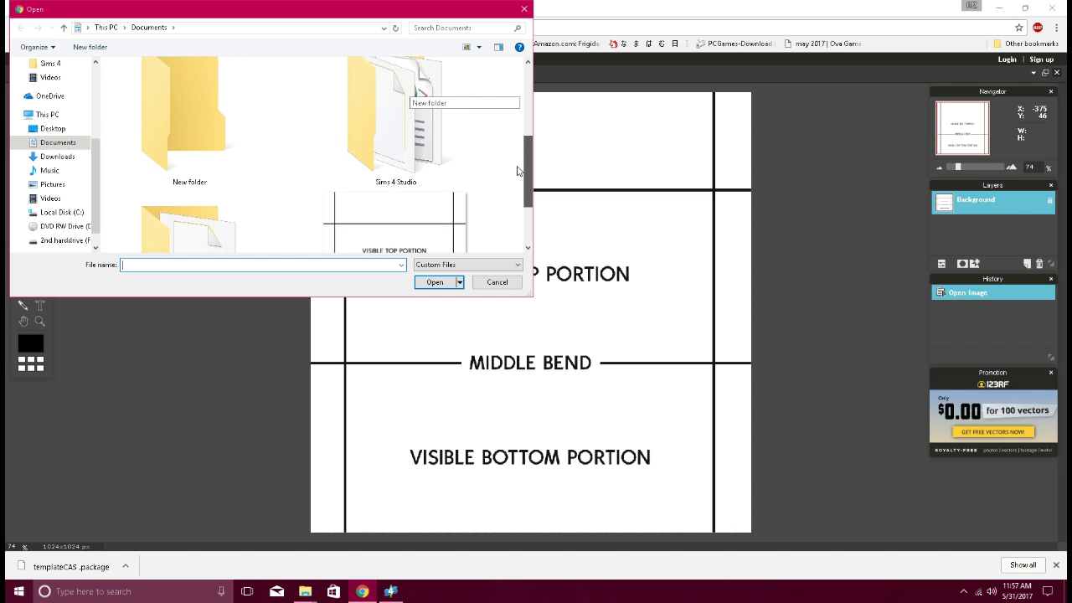
click(48, 157)
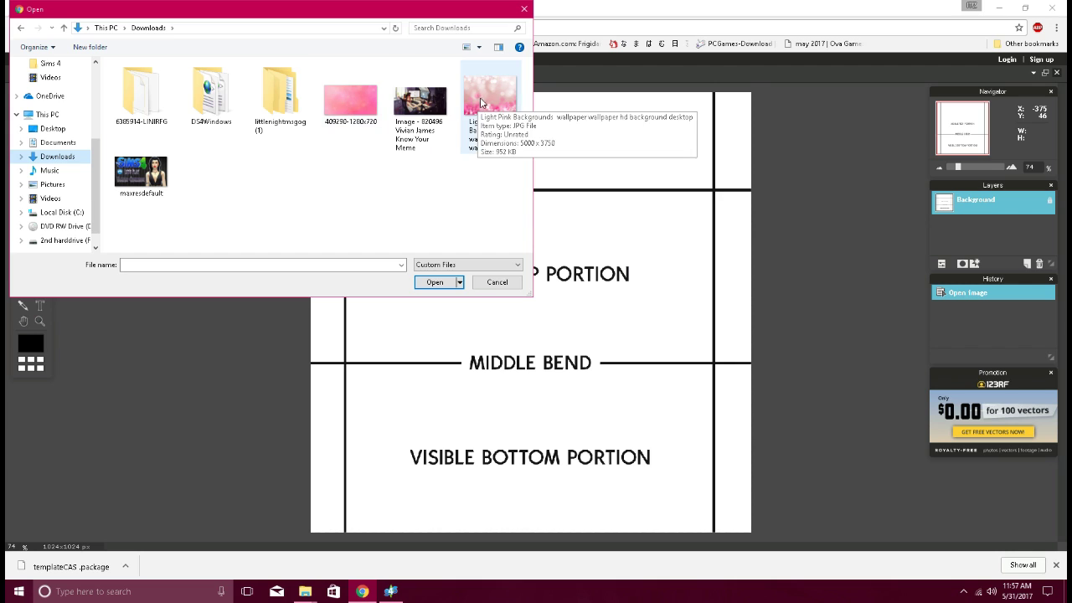
click(514, 111)
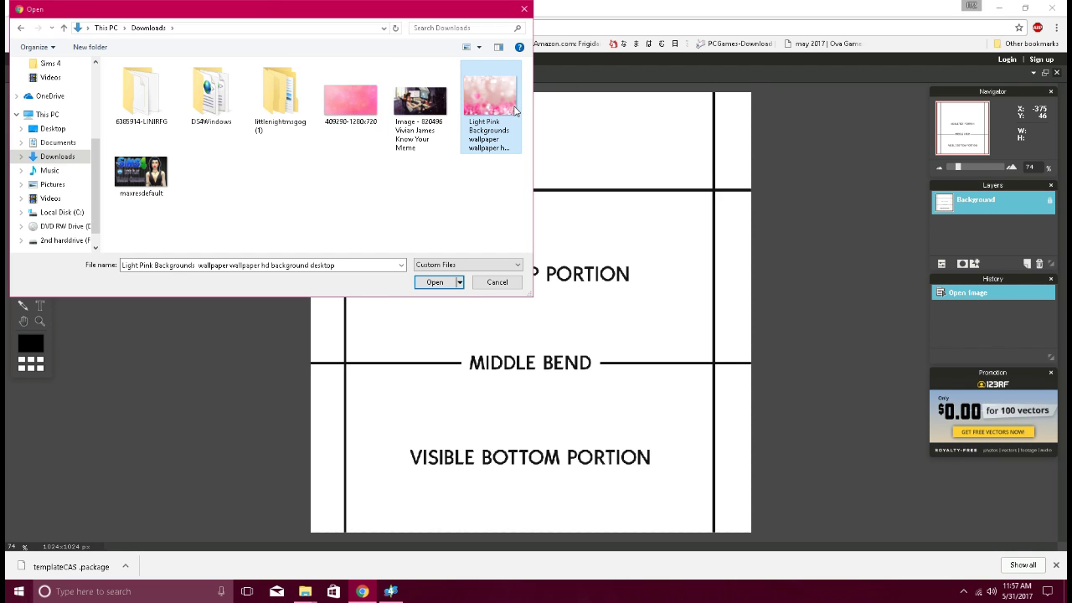
click(358, 113)
click(489, 117)
click(427, 122)
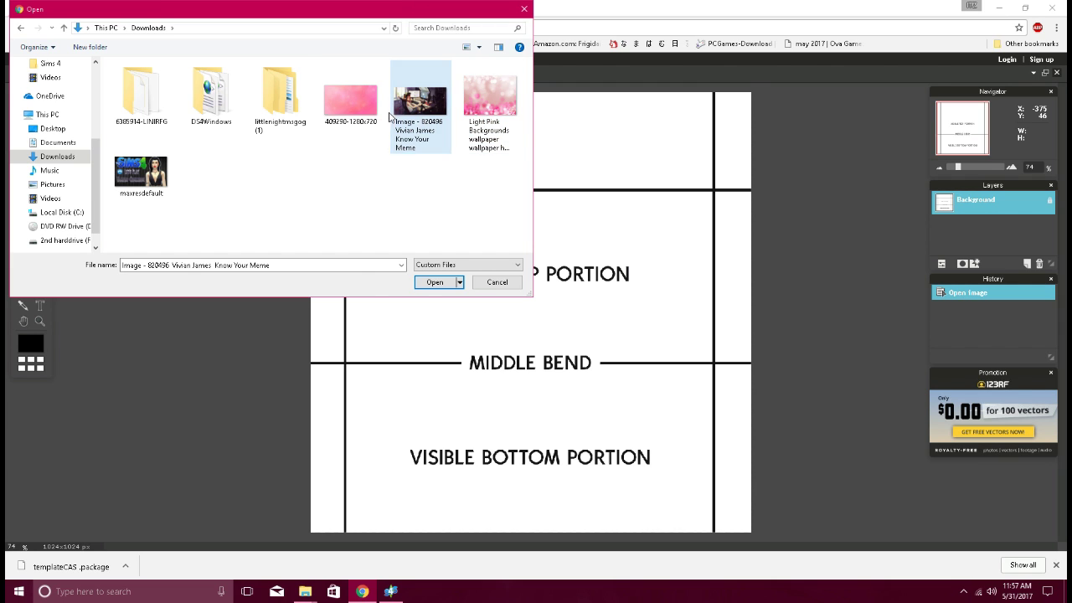
click(351, 105)
click(490, 109)
click(423, 113)
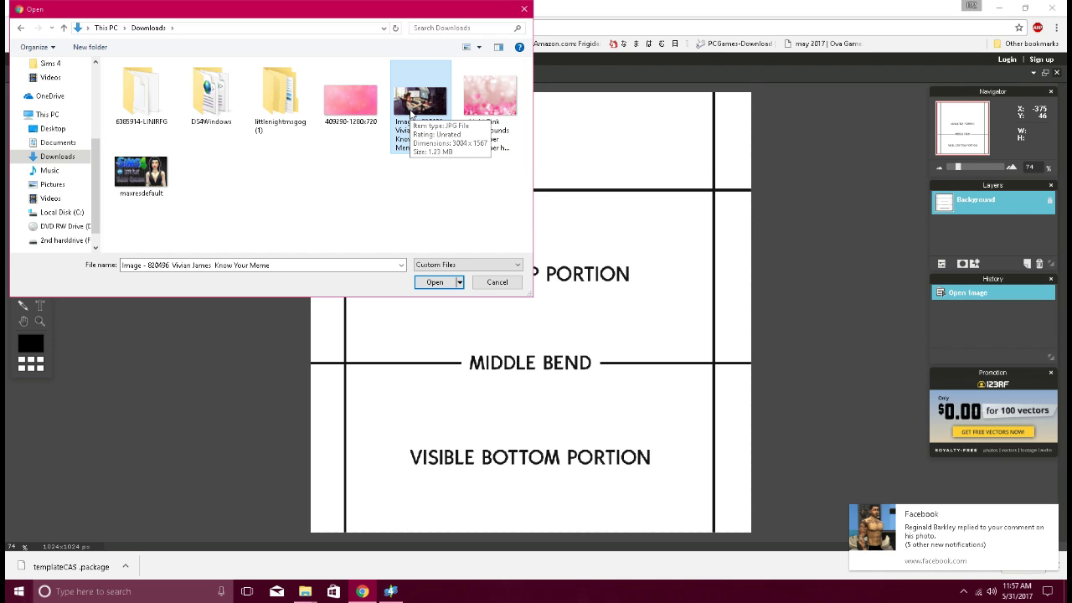
click(360, 104)
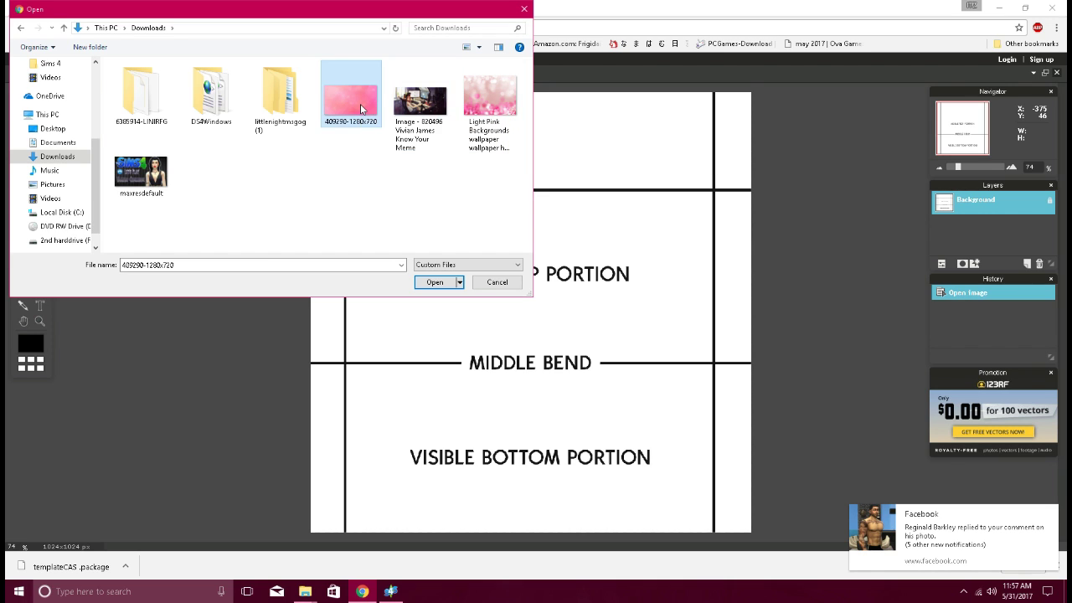
click(434, 282)
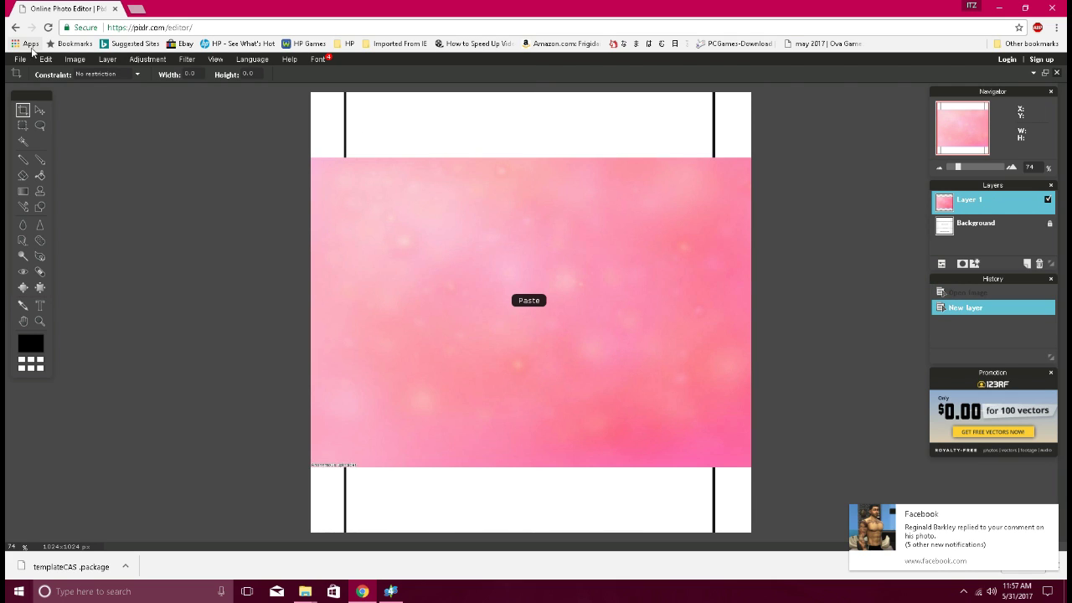
Move the pink layer down and right with the Move tool
click(45, 59)
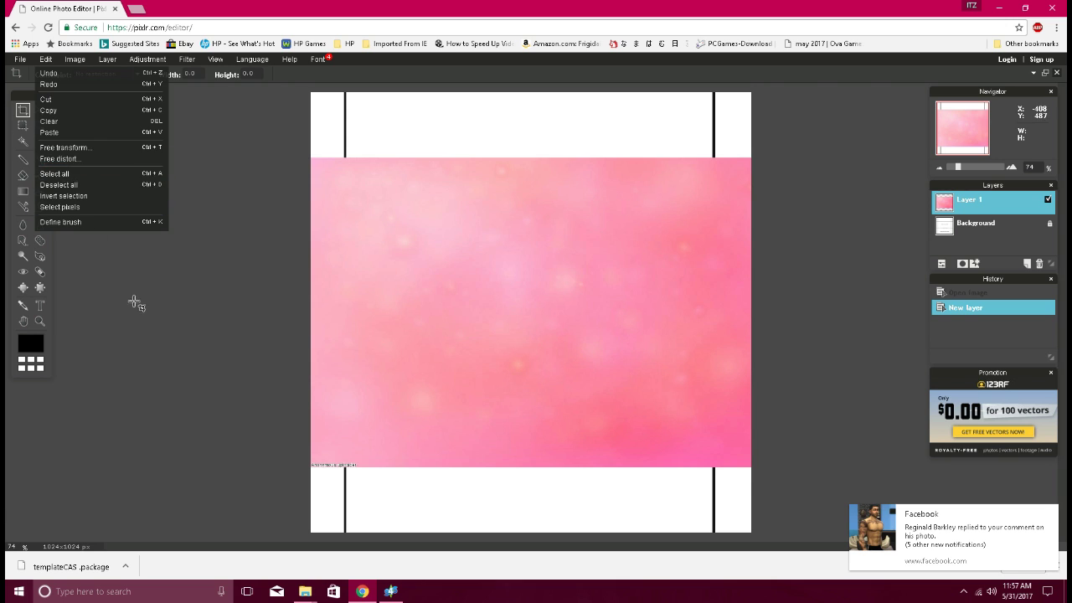
click(39, 110)
drag(460, 273, 494, 307)
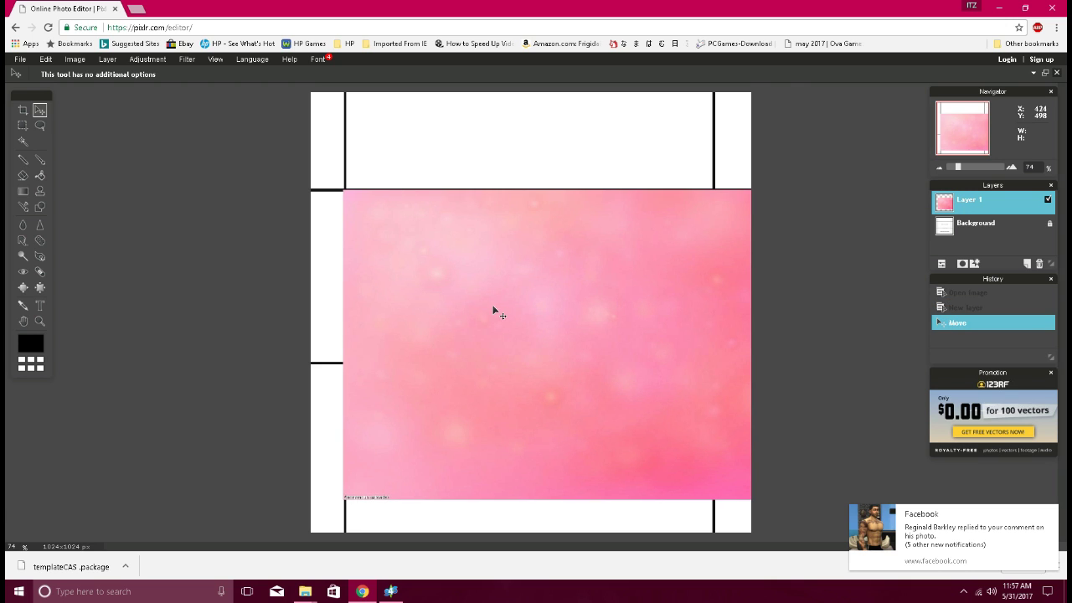
drag(668, 395, 668, 392)
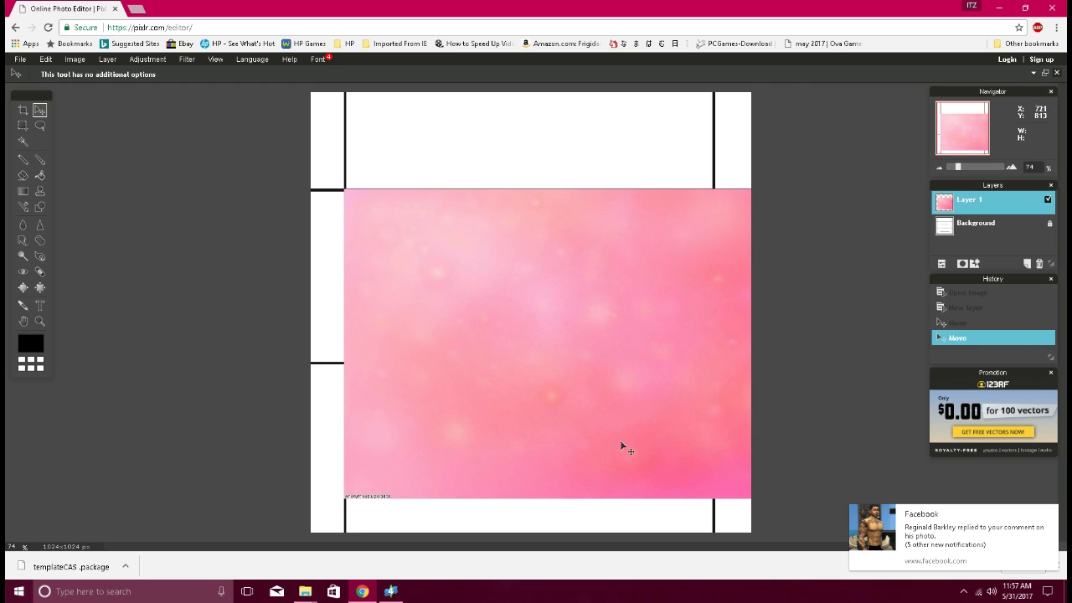
Free-transform the pink layer to fit between the template's black lines
click(46, 60)
click(87, 153)
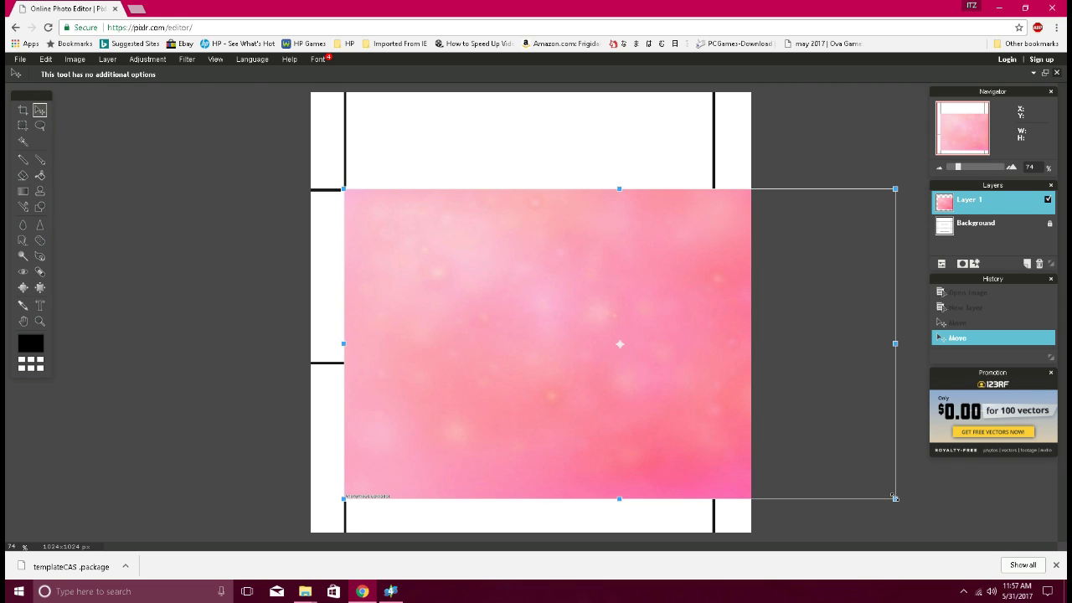
drag(895, 498, 802, 530)
drag(640, 310, 588, 335)
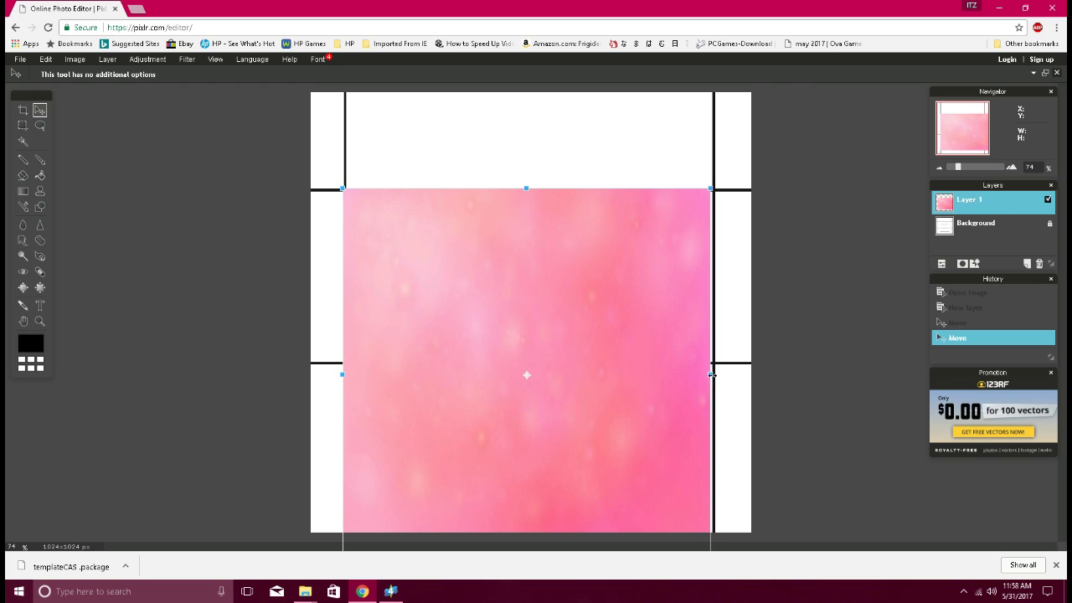
drag(711, 374, 716, 374)
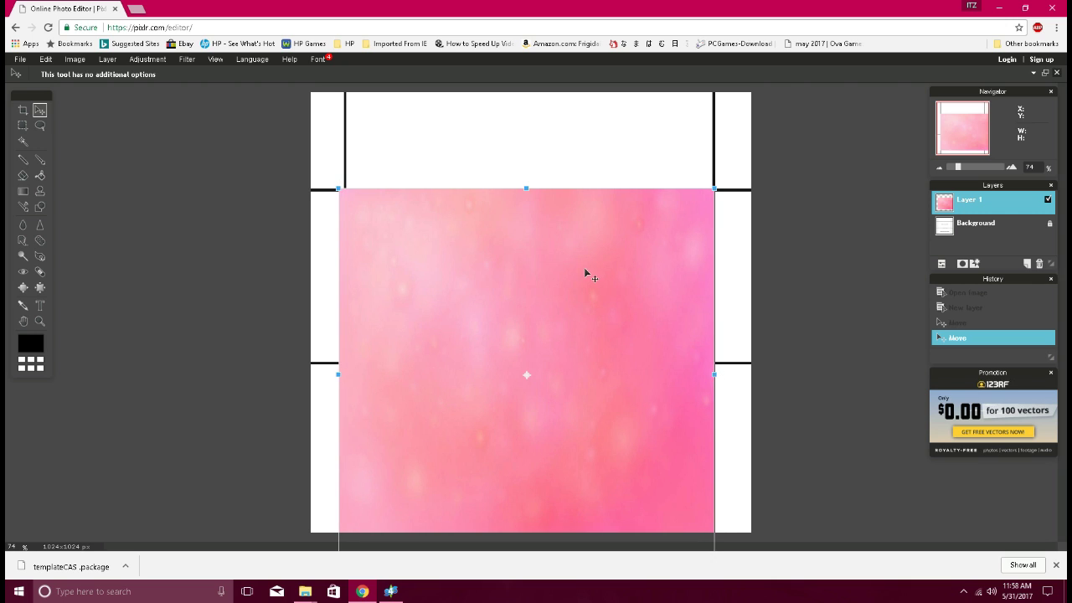
drag(585, 269, 588, 269)
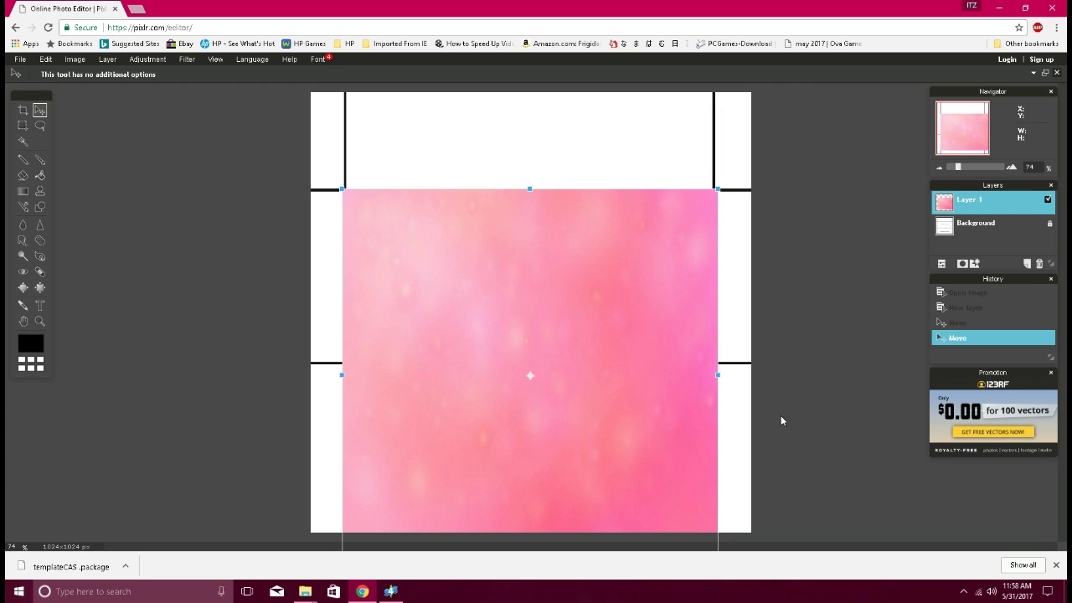
click(796, 437)
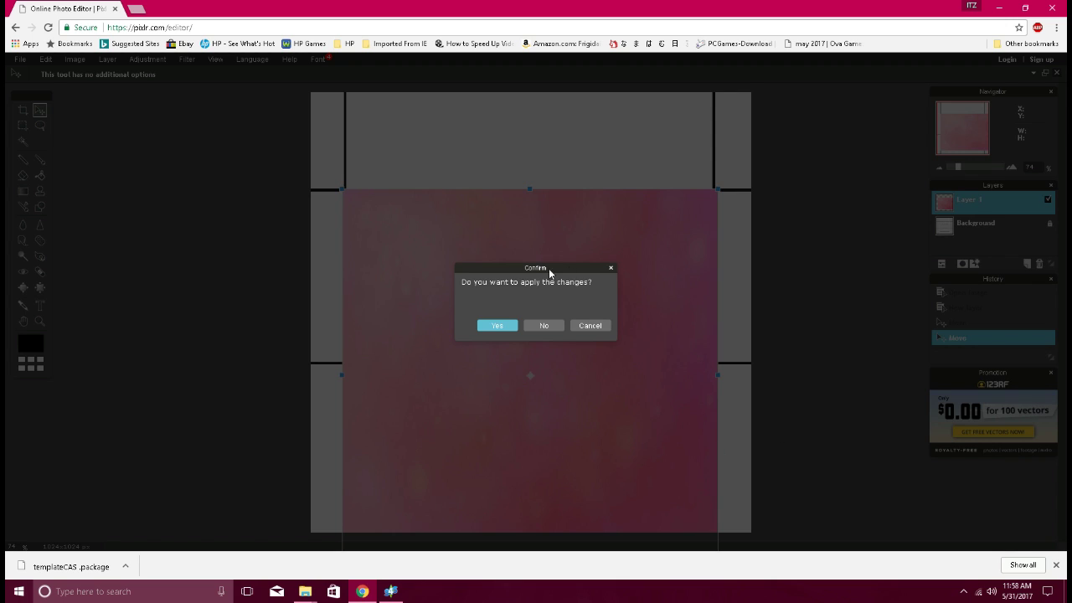
Shift the pink layer up and left, apply the transform, then delete Layer 1
click(611, 269)
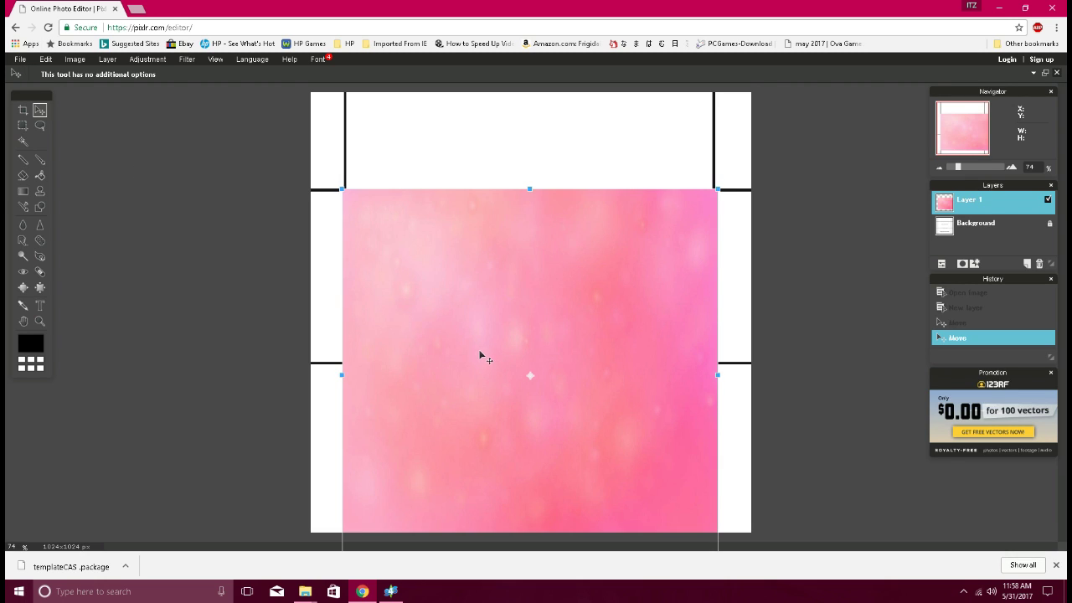
drag(480, 355, 404, 269)
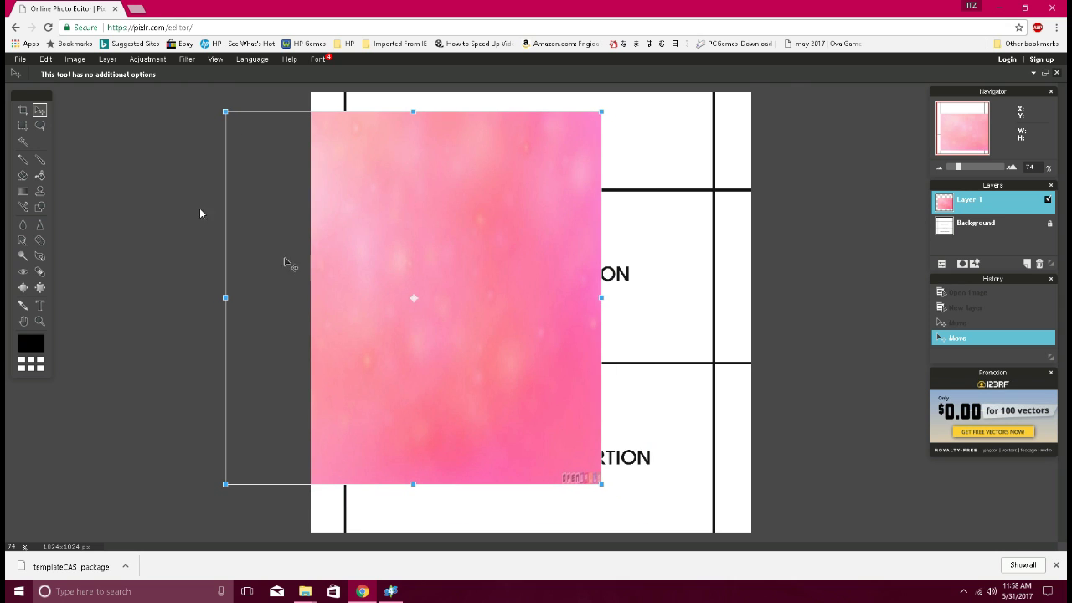
click(77, 62)
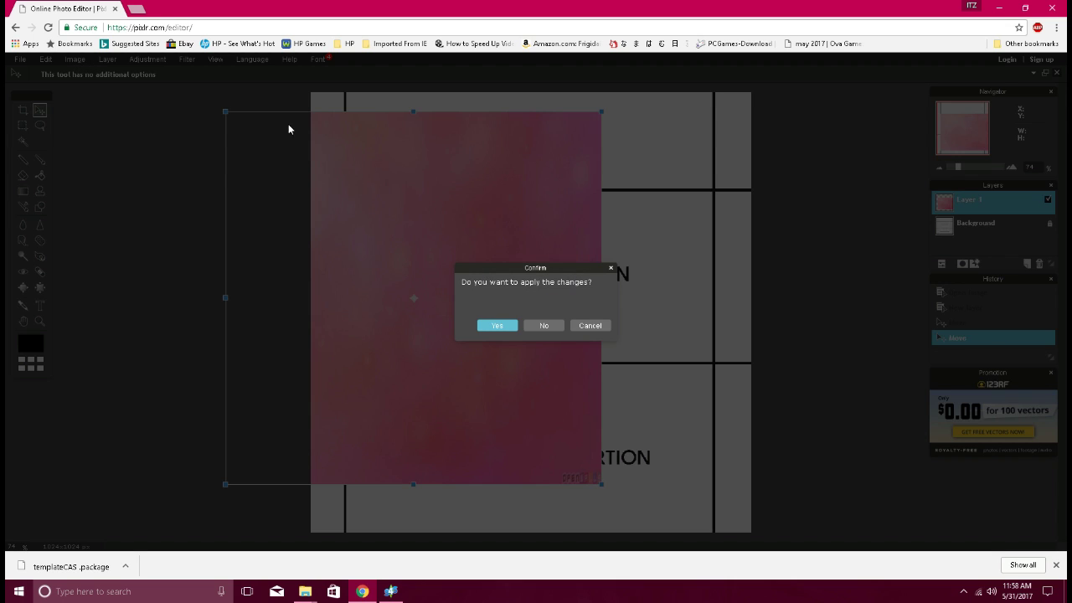
click(514, 326)
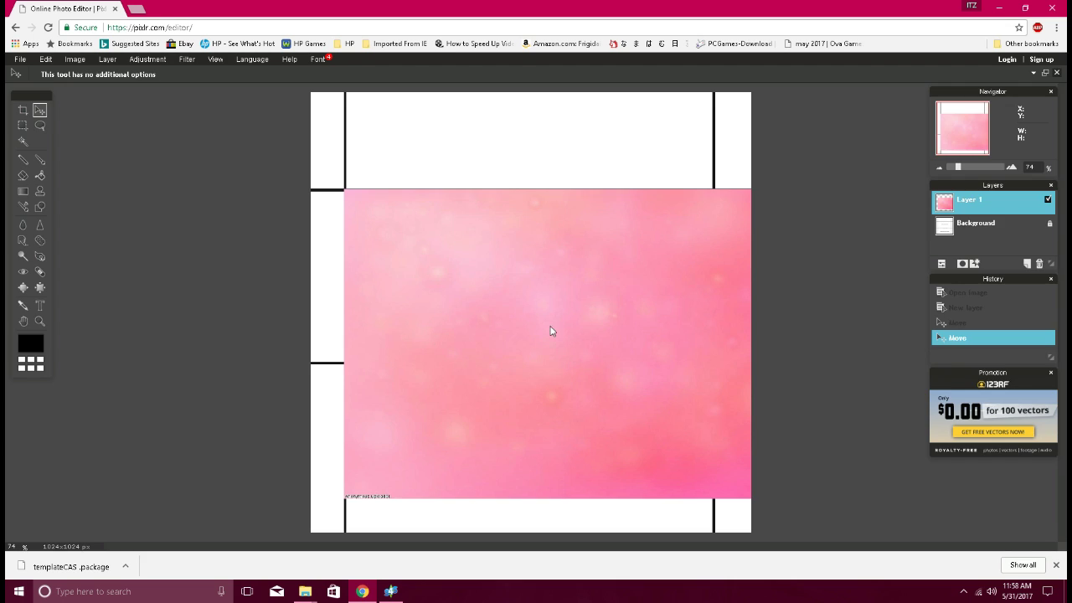
click(1038, 264)
Open the Light Pink Backgrounds bokeh wallpaper as a new layer
click(75, 58)
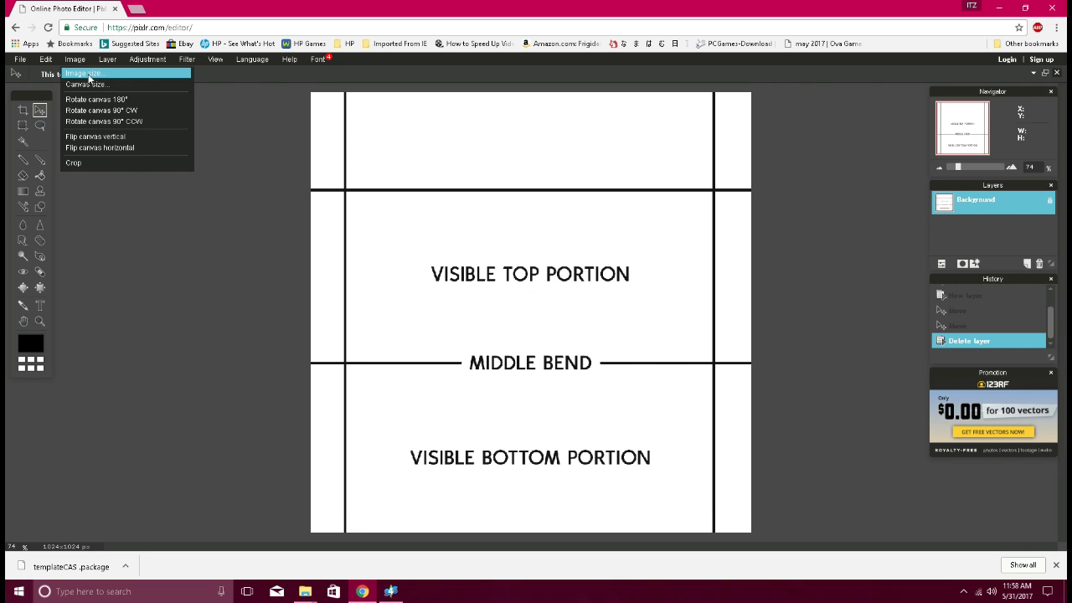
click(126, 110)
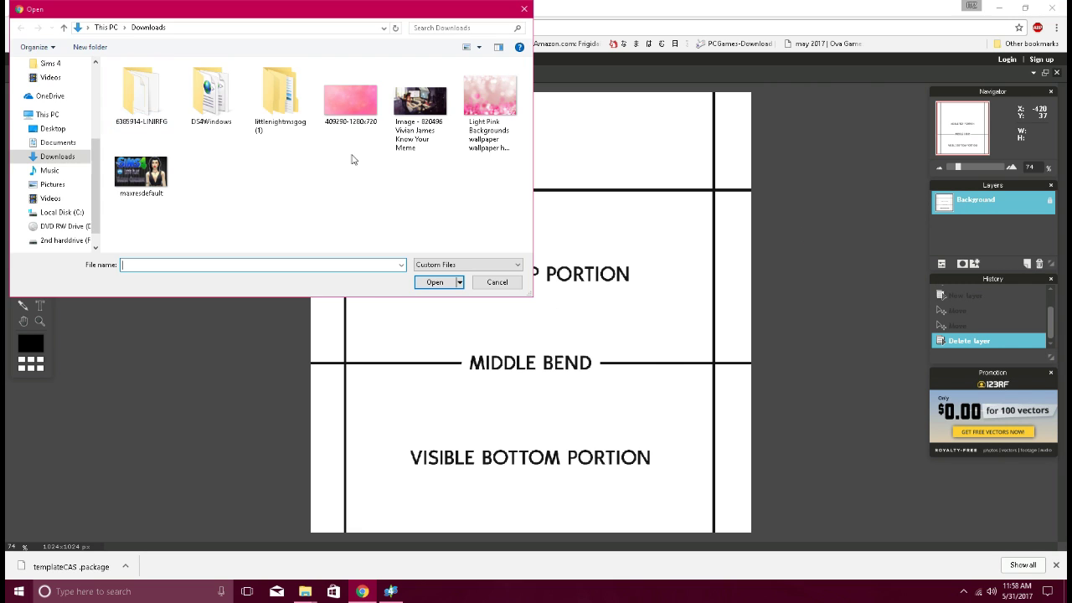
double_click(490, 109)
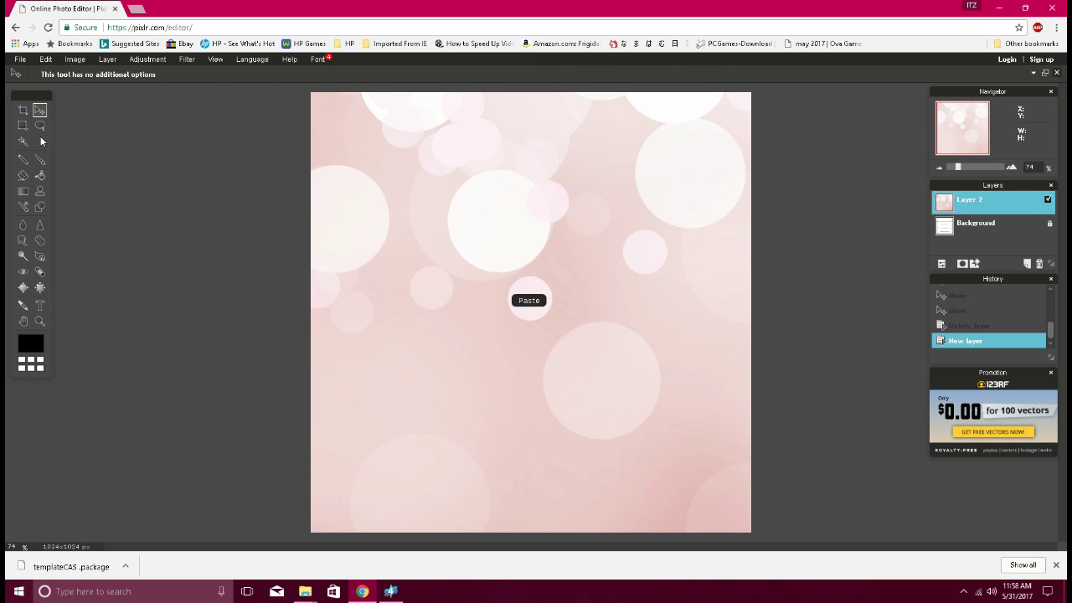
Free-transform the bokeh layer to fill below and right of the black lines, and apply
click(45, 58)
click(81, 149)
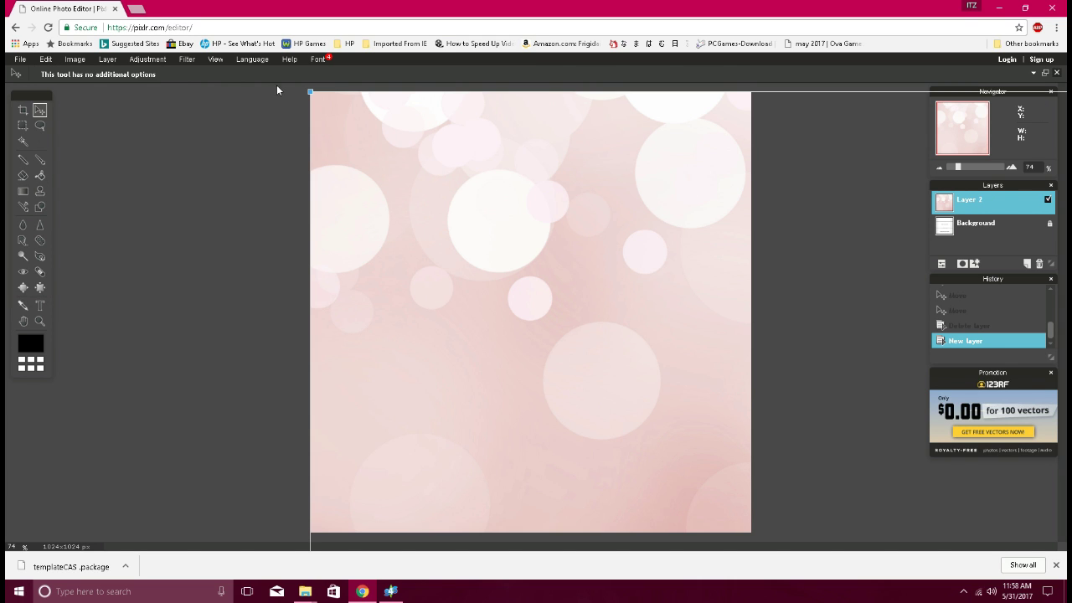
drag(308, 92, 352, 161)
mouse_move(390, 214)
mouse_down()
mouse_move(327, 172)
mouse_move(536, 337)
mouse_move(391, 213)
mouse_move(398, 226)
mouse_up()
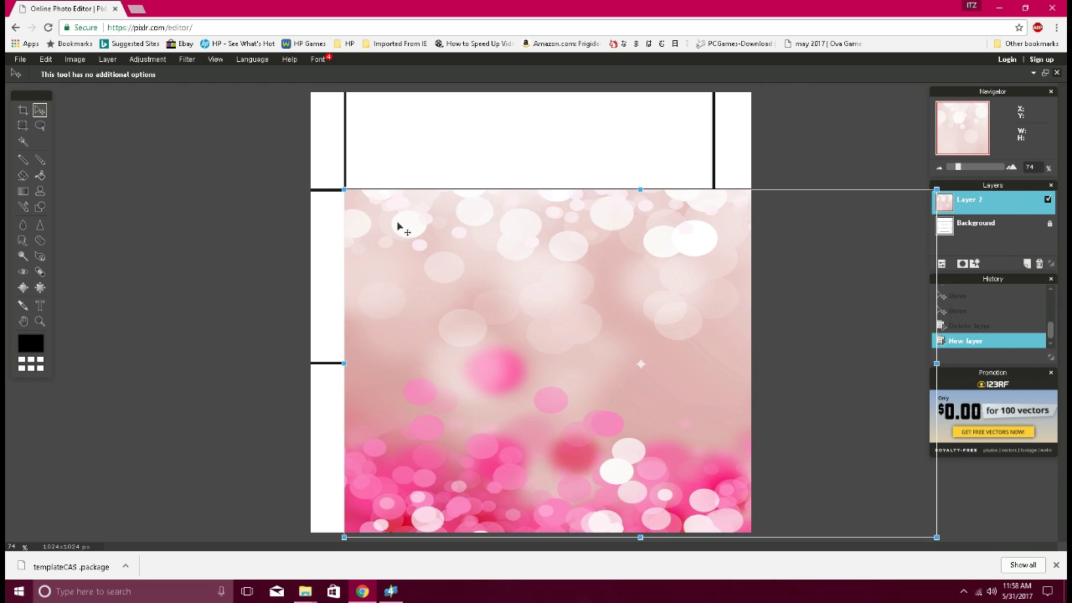
click(844, 148)
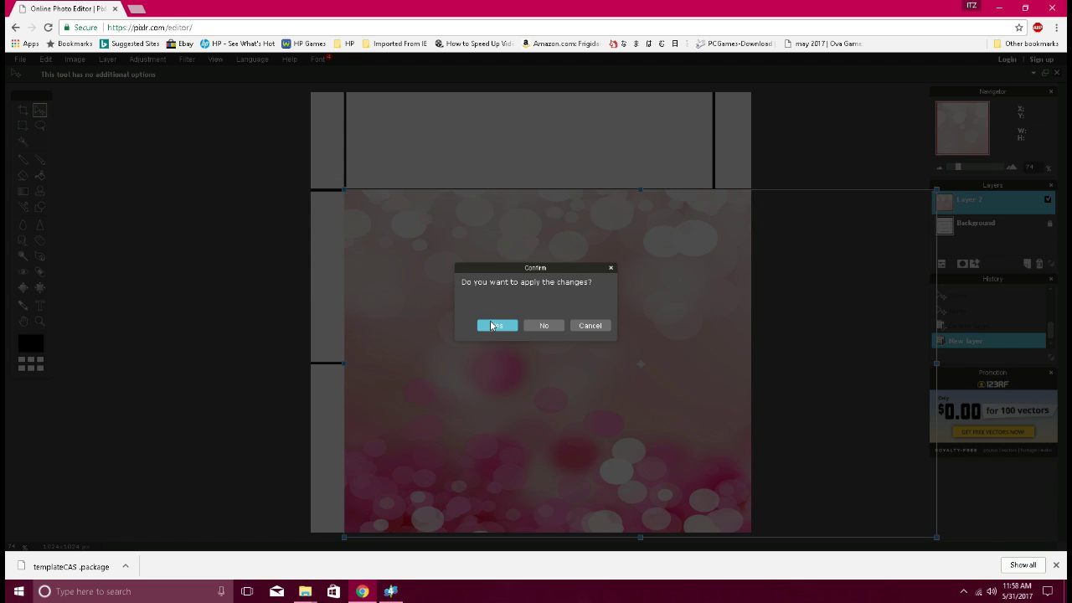
click(493, 326)
Try cropping a narrow right-edge strip, then undo the crop
click(23, 125)
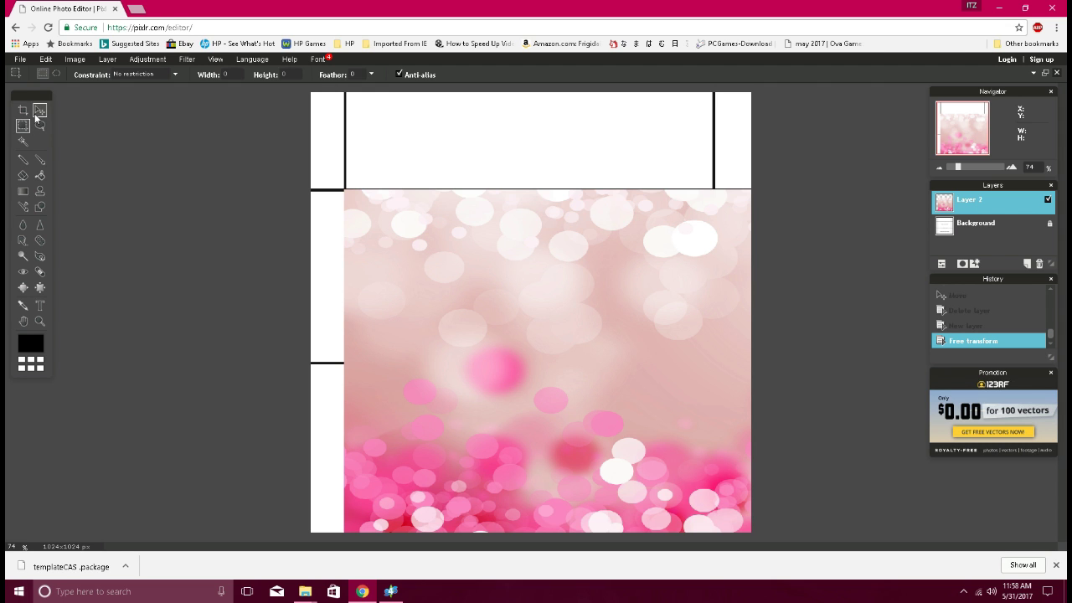
click(22, 109)
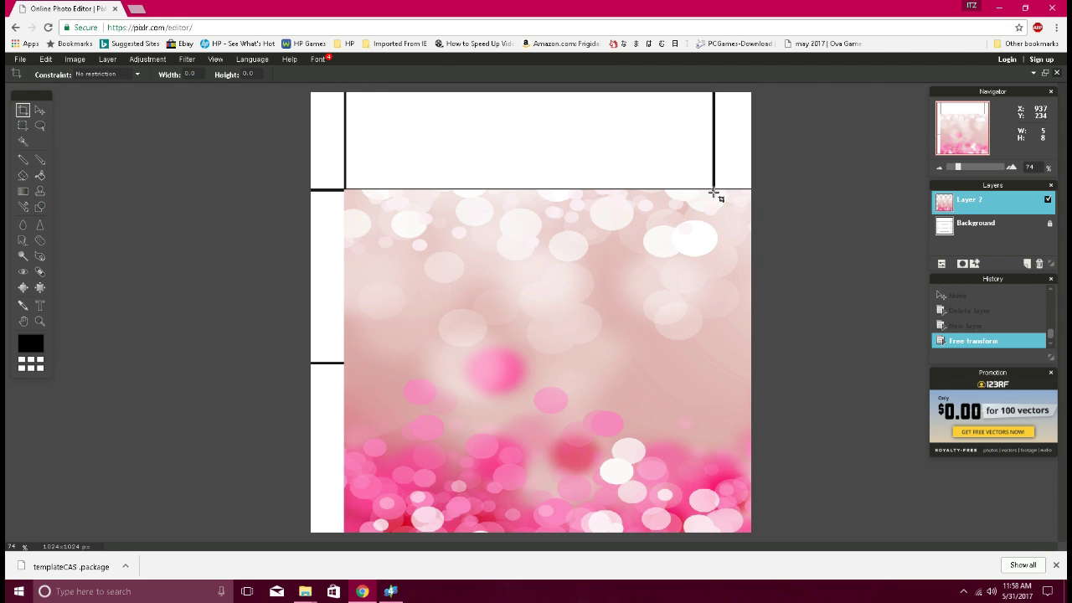
drag(713, 192, 788, 555)
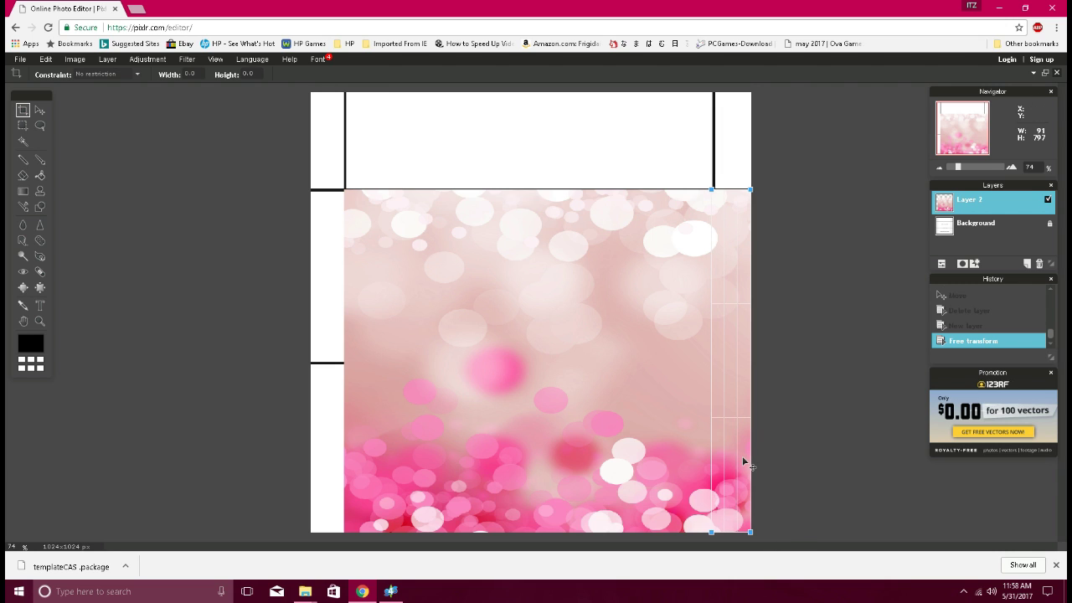
key(Return)
click(47, 59)
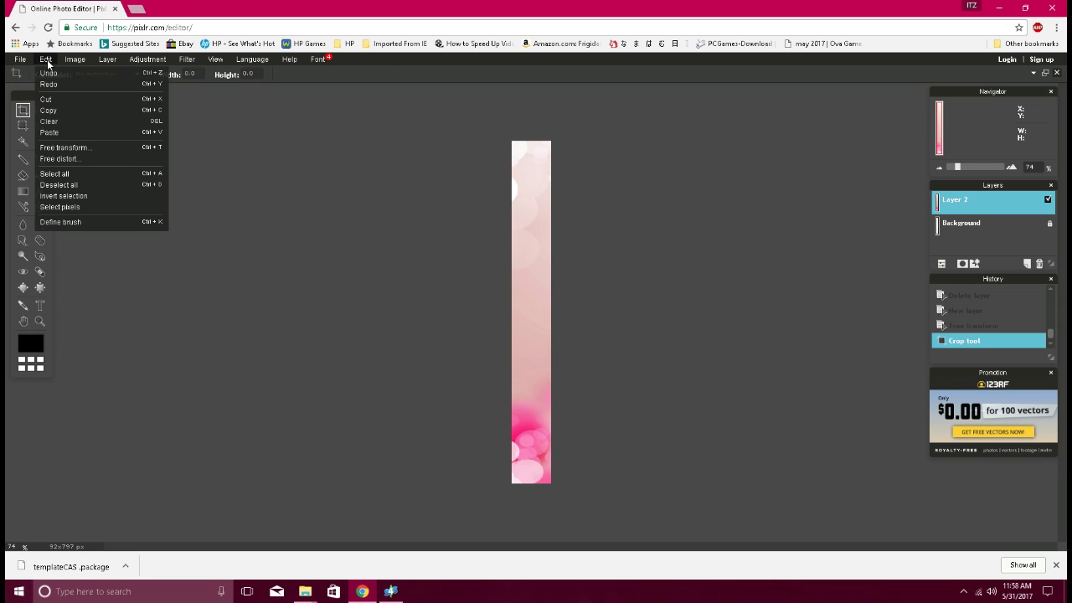
click(50, 73)
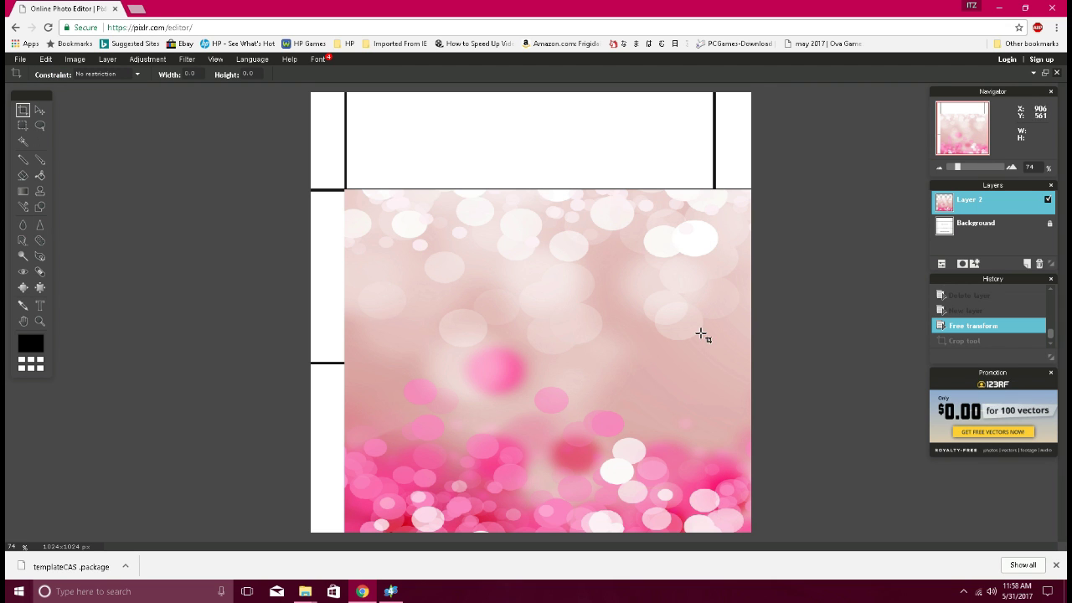
Clear a short right-edge strip of the pink layer, then undo the clear
click(22, 125)
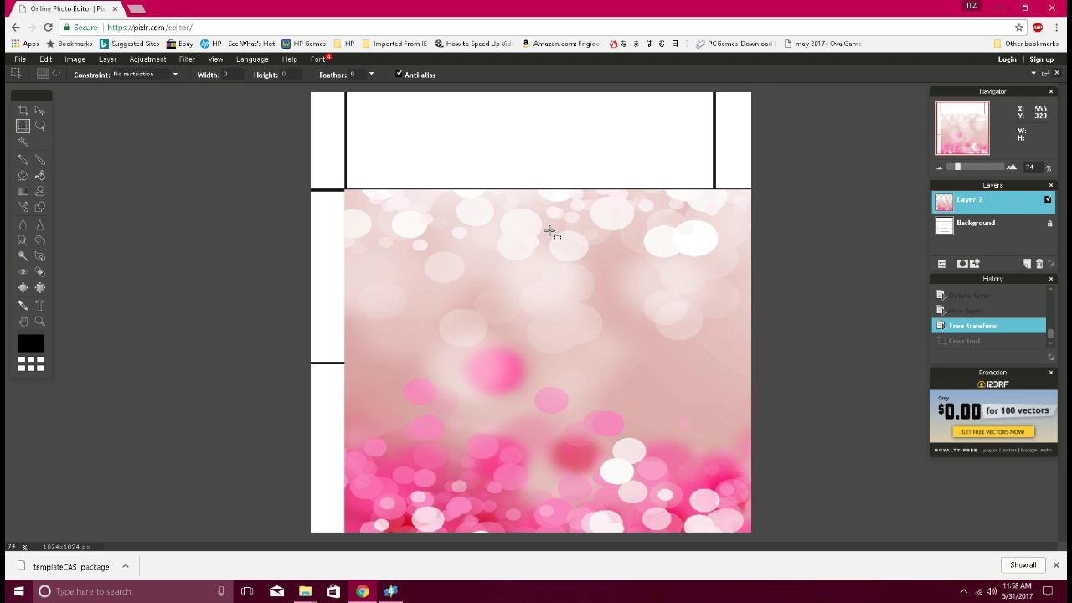
drag(714, 191, 752, 405)
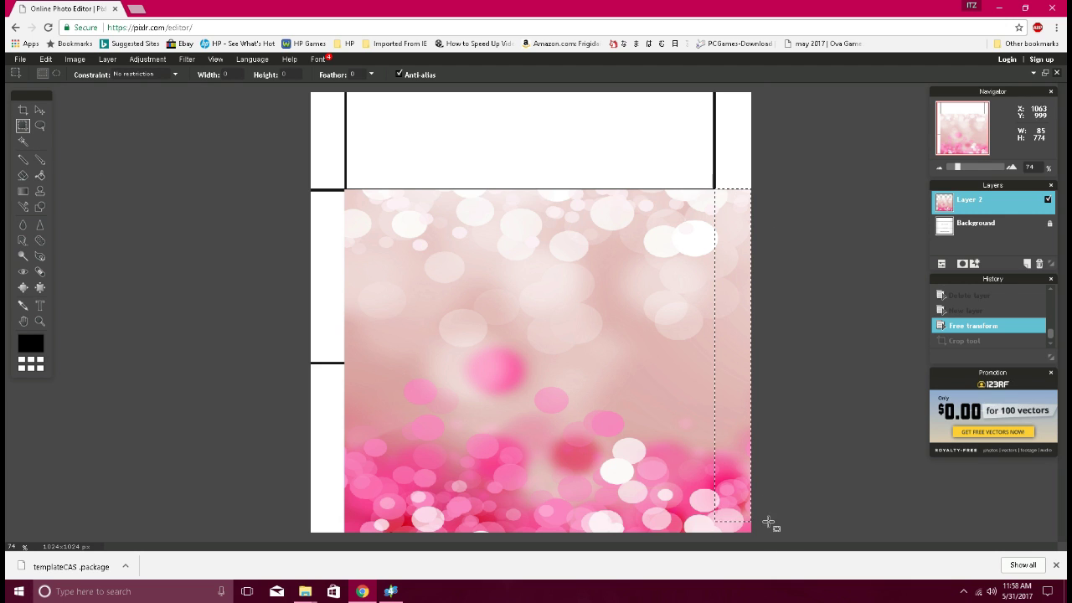
key(Delete)
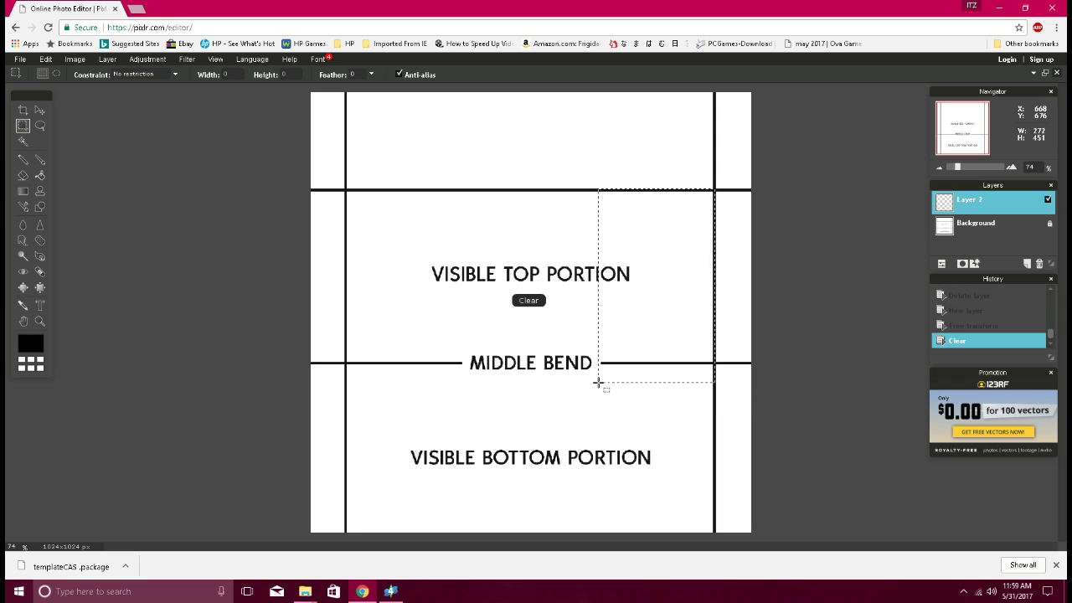
click(603, 375)
click(46, 59)
click(49, 72)
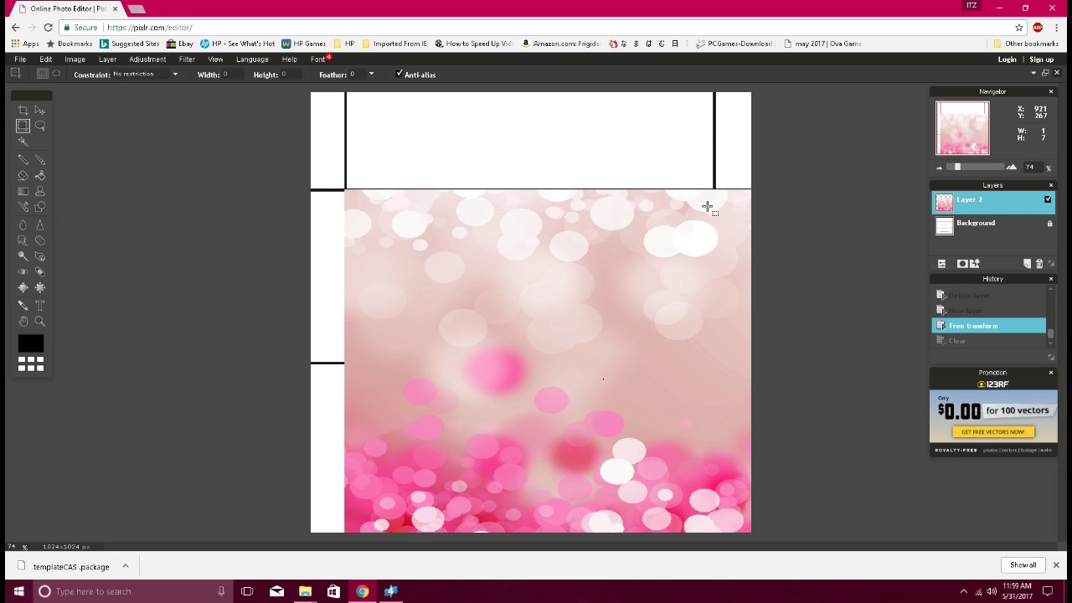
Clear the full-height pink strip beyond the template's right line and deselect
drag(716, 190, 771, 538)
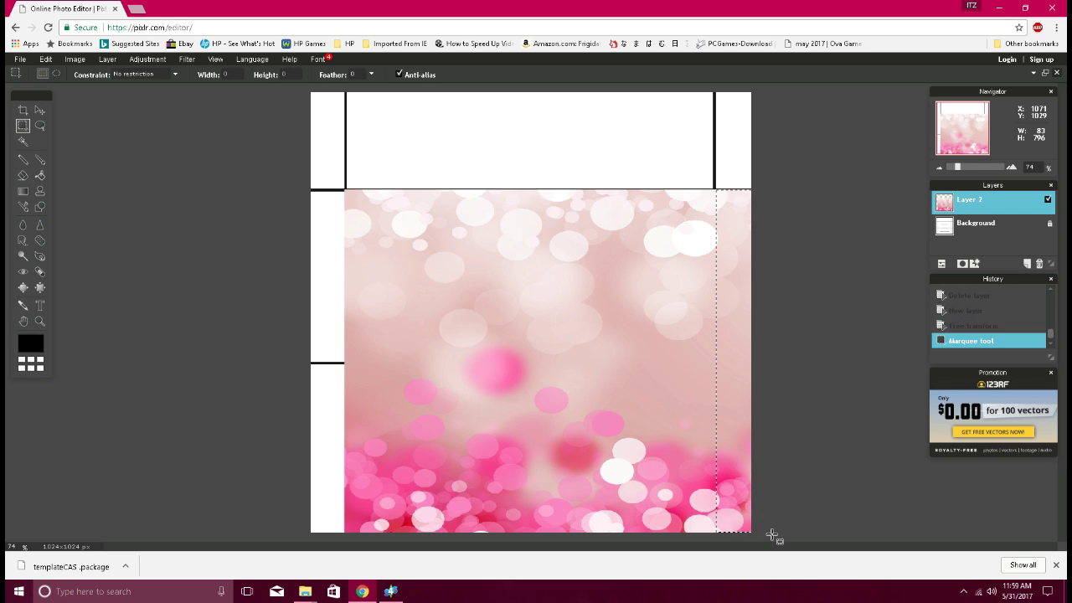
key(Delete)
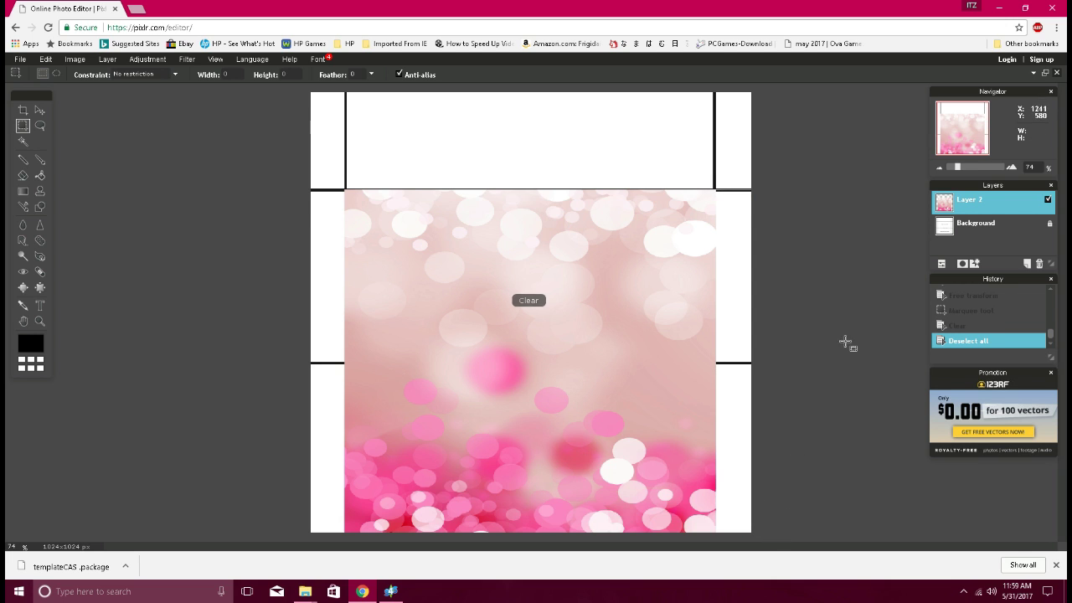
key(ctrl+d)
scroll(732, 349, up, 2)
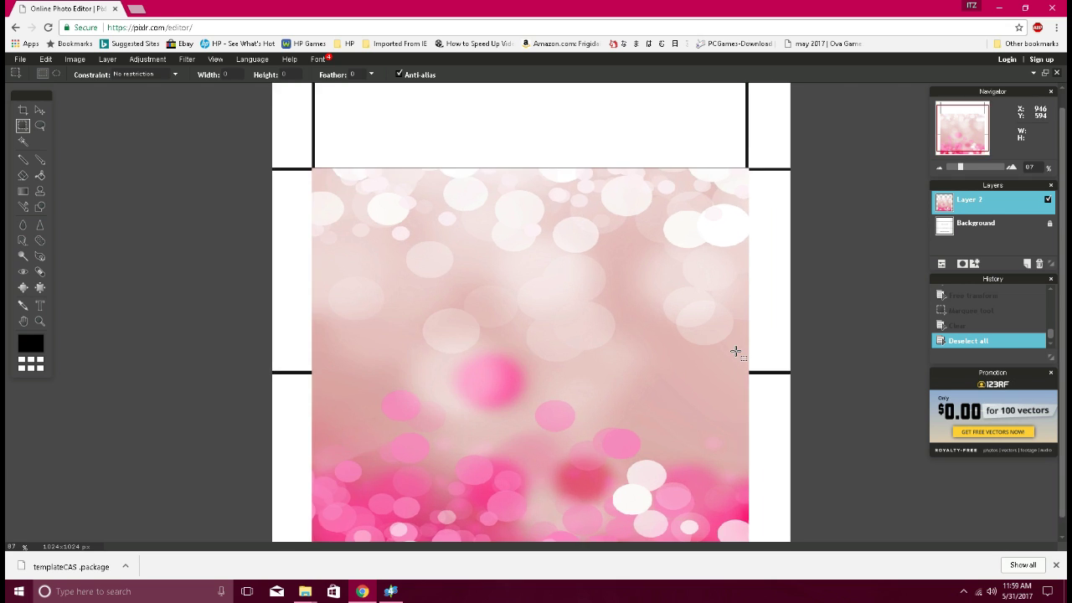
scroll(732, 348, down, 1)
Save the edited image as full-quality PNG 'c' in Downloads and return to Sims 4 Studio
click(19, 60)
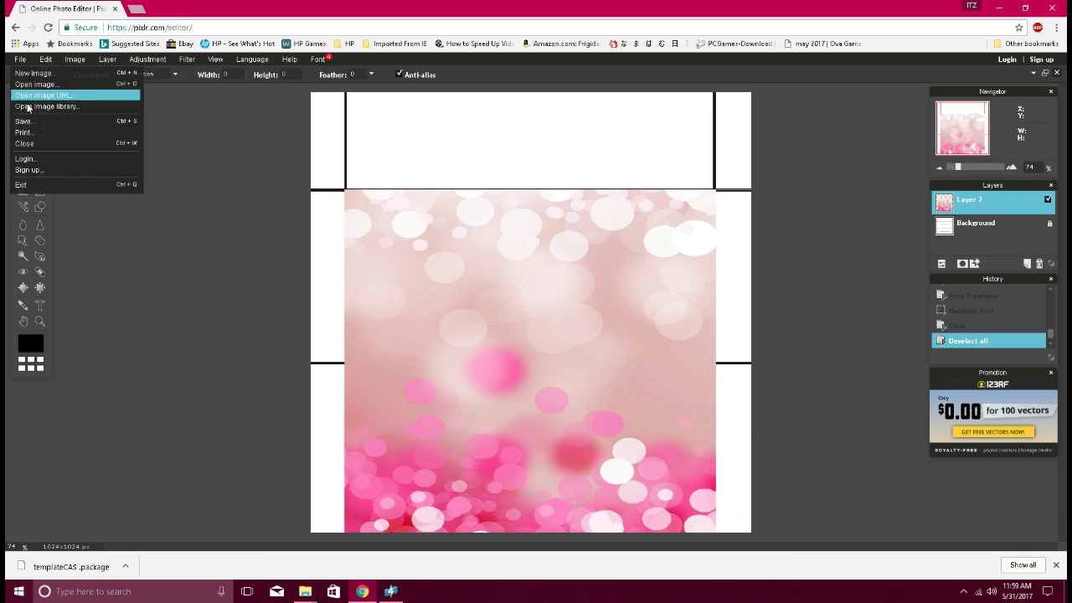
click(25, 126)
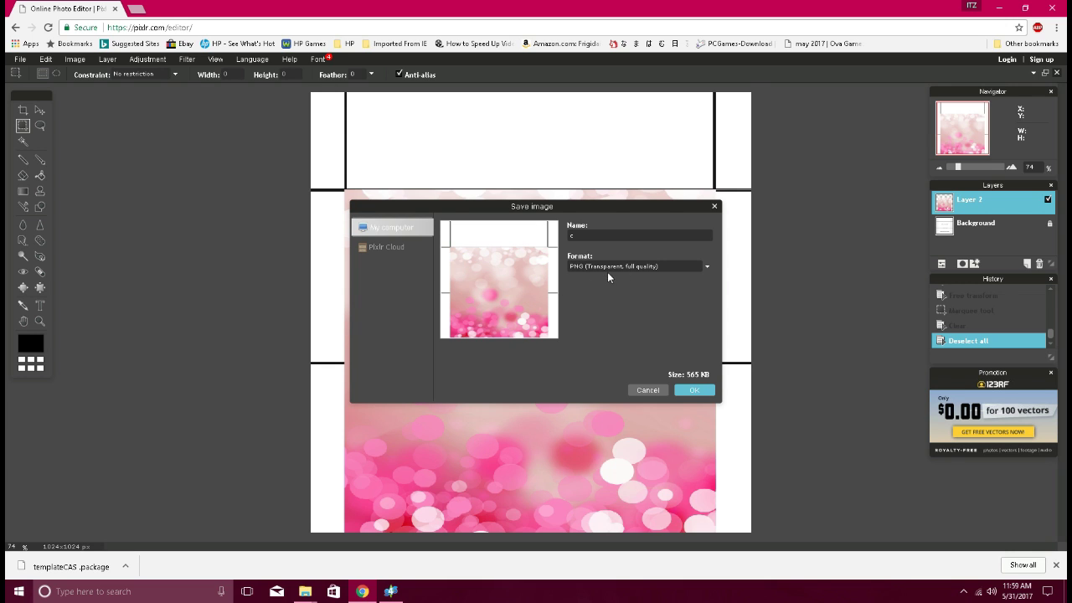
click(697, 392)
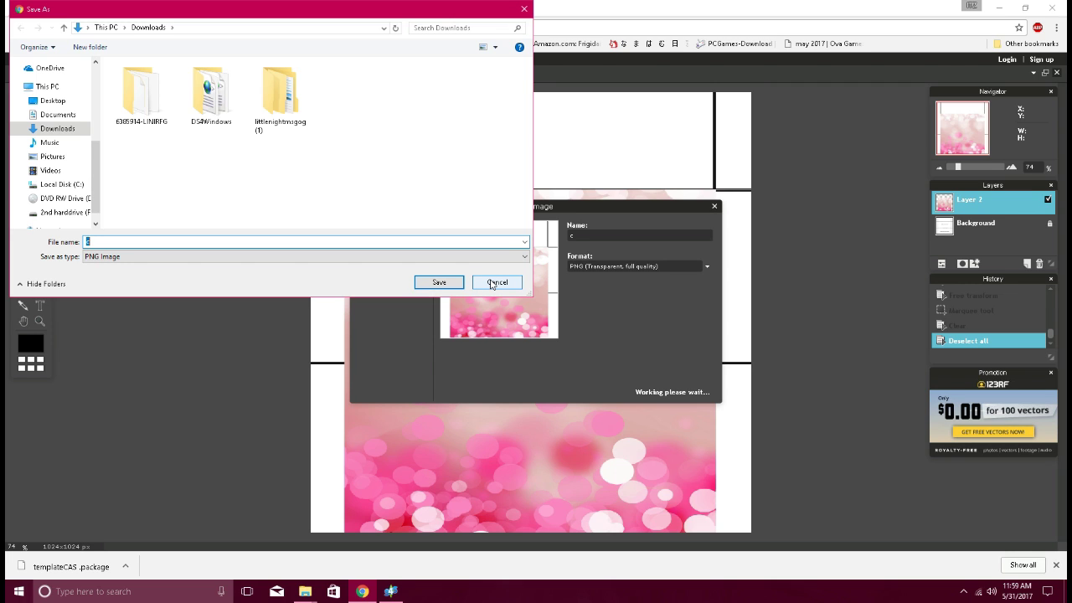
click(437, 283)
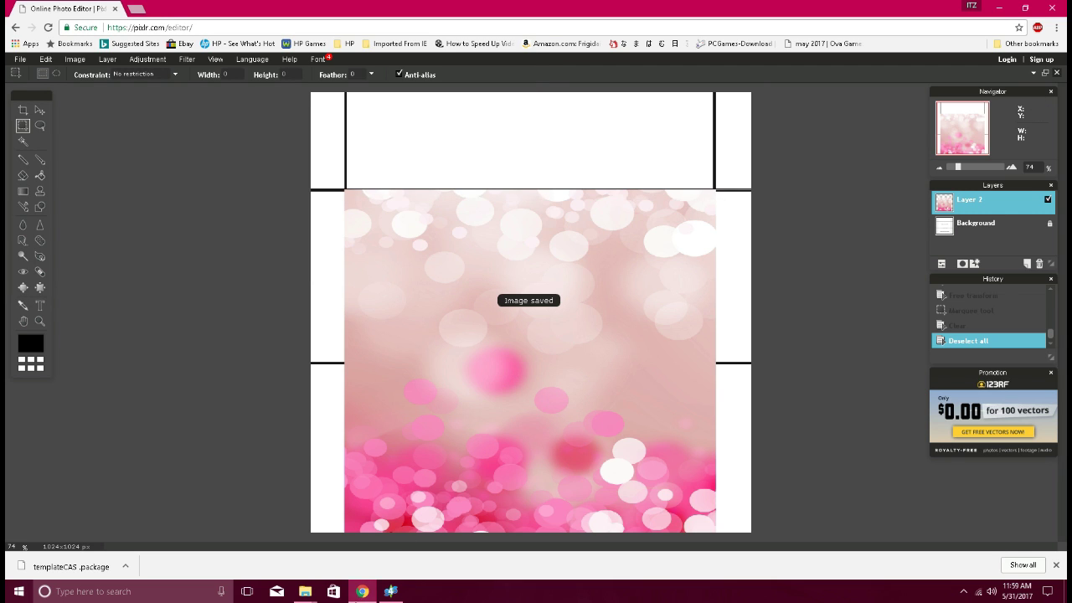
click(390, 591)
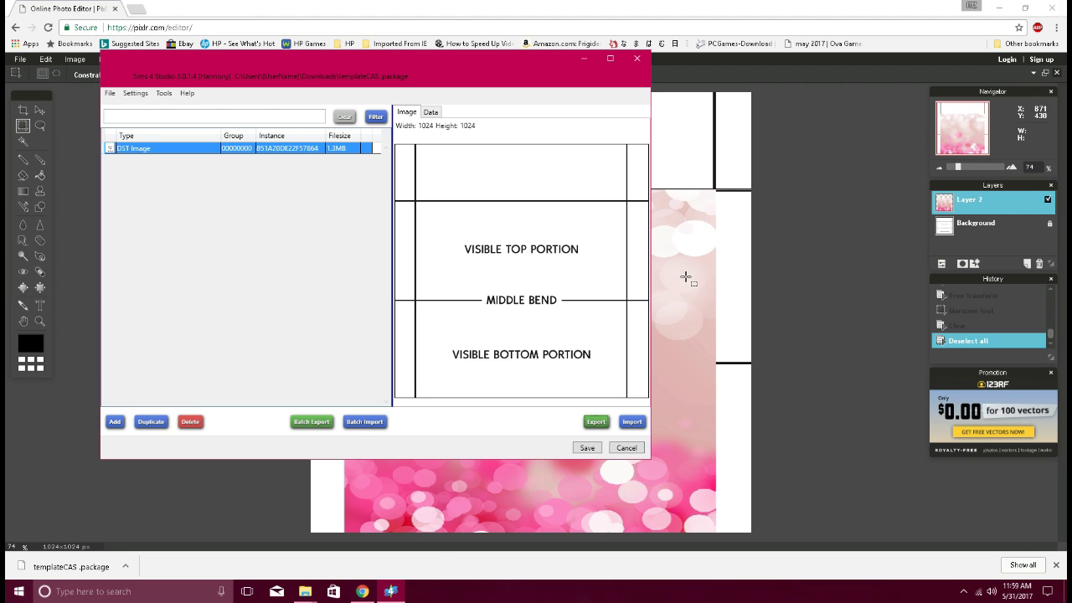
Replace the DST image with c.png from Downloads and save templateCAS.package
click(633, 423)
scroll(618, 216, down, 1)
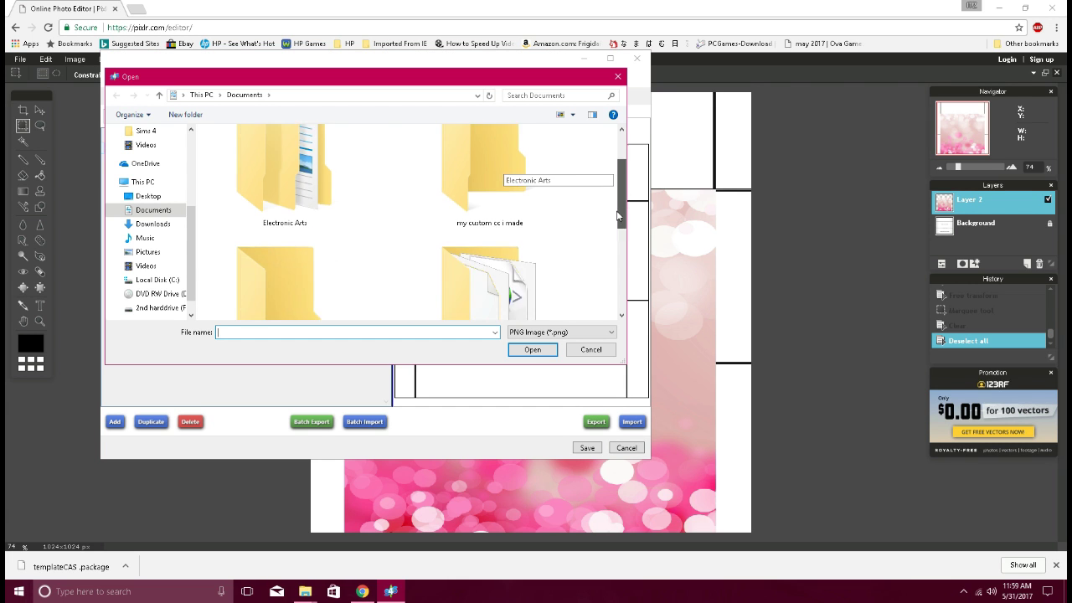
scroll(618, 216, down, 3)
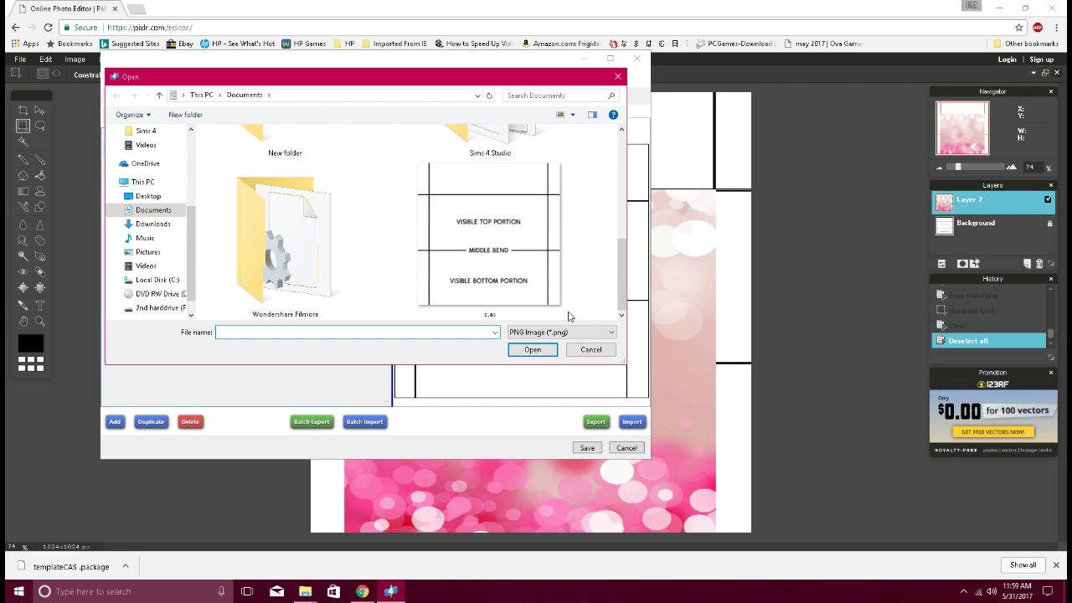
click(153, 223)
click(463, 172)
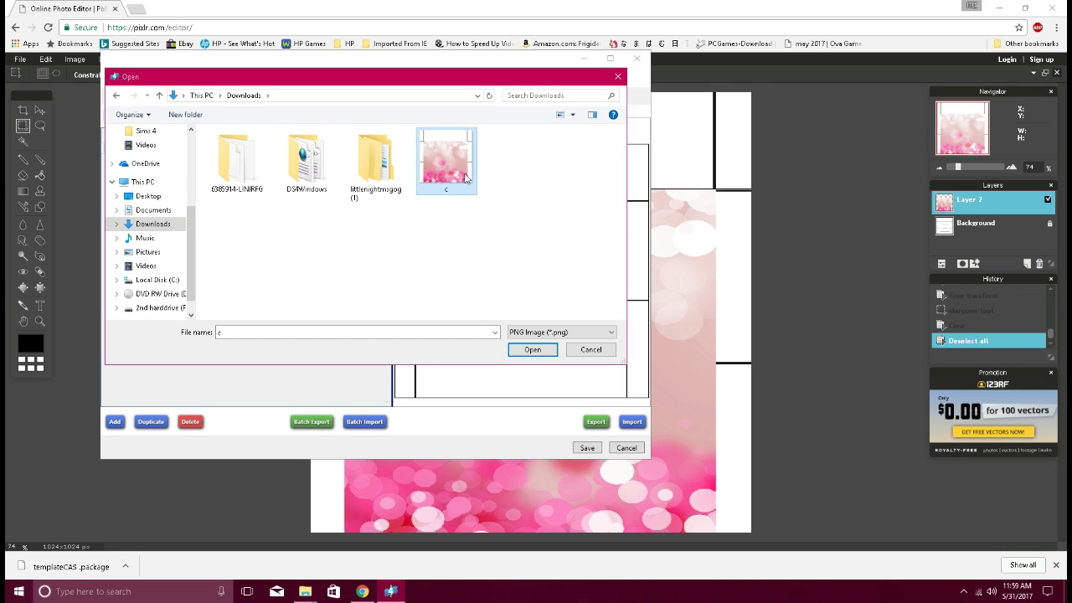
click(536, 350)
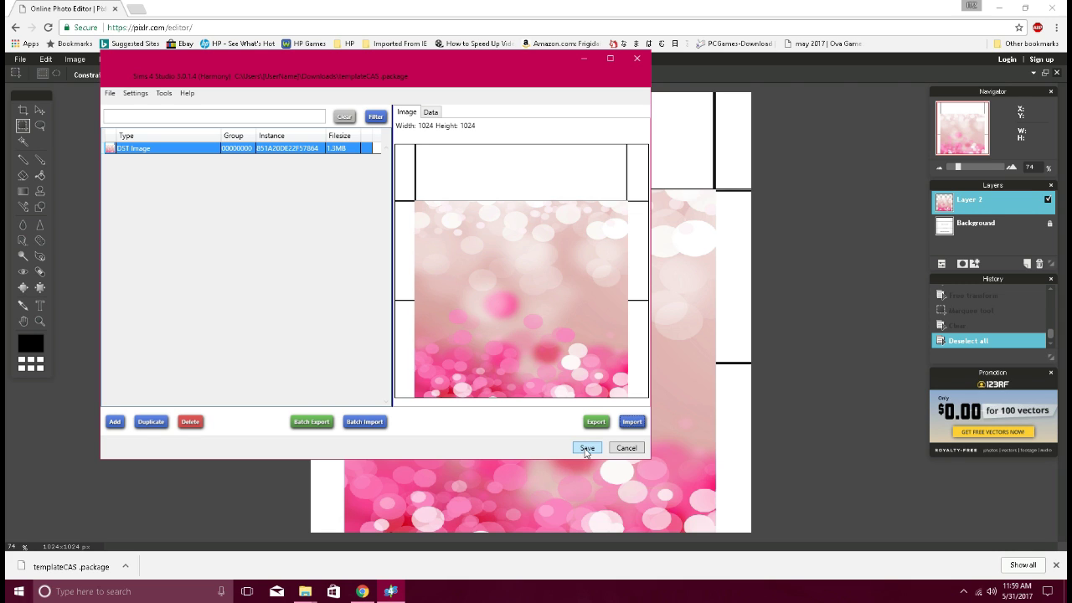
click(587, 452)
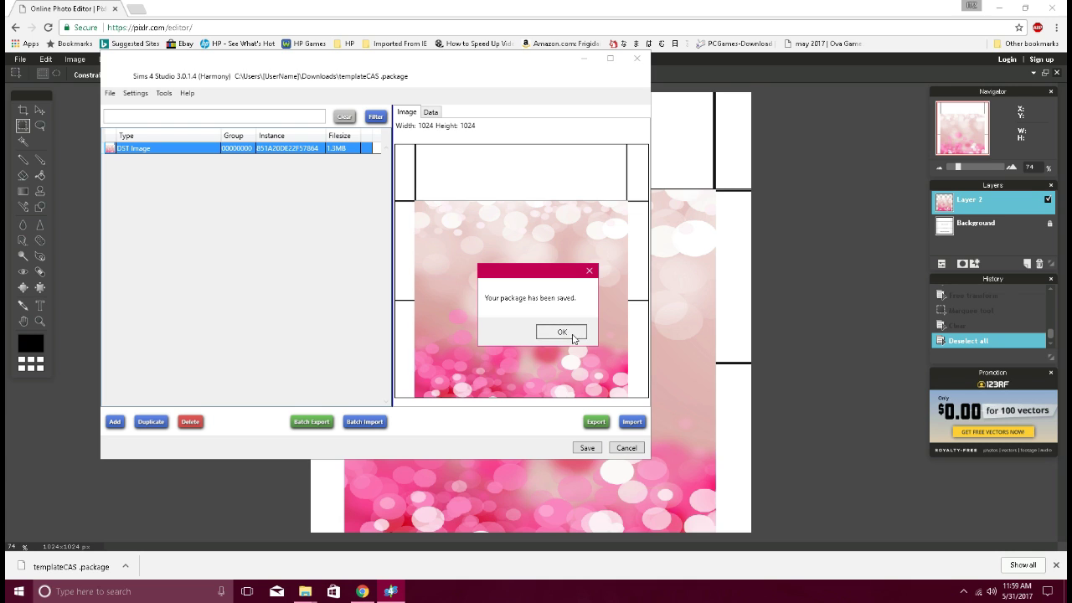
click(573, 335)
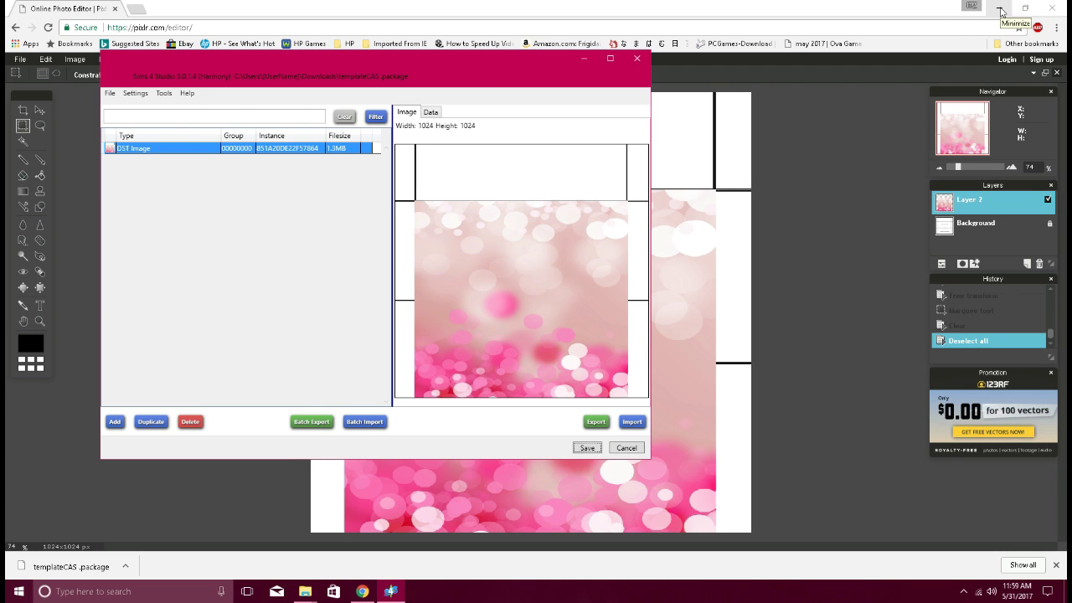
Close the Pixlr browser and open Downloads in its own window beside Documents
click(1052, 10)
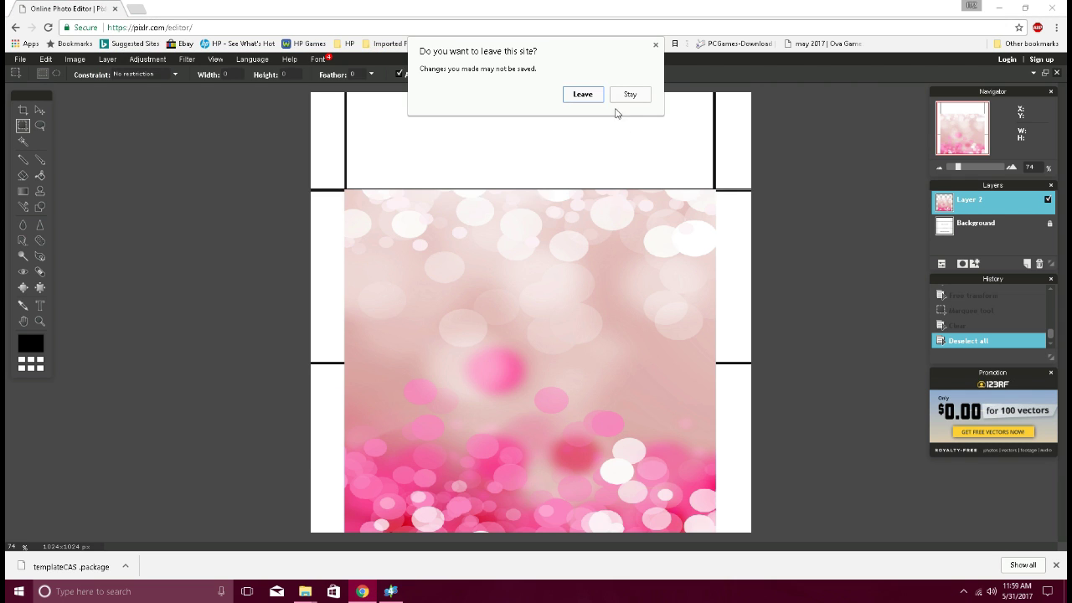
click(583, 95)
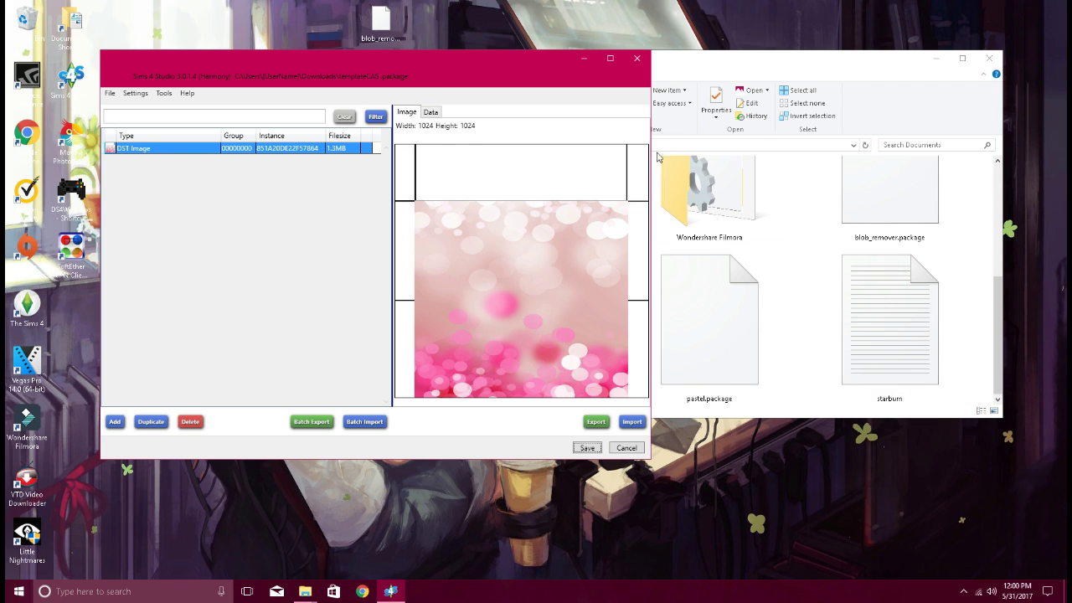
click(698, 78)
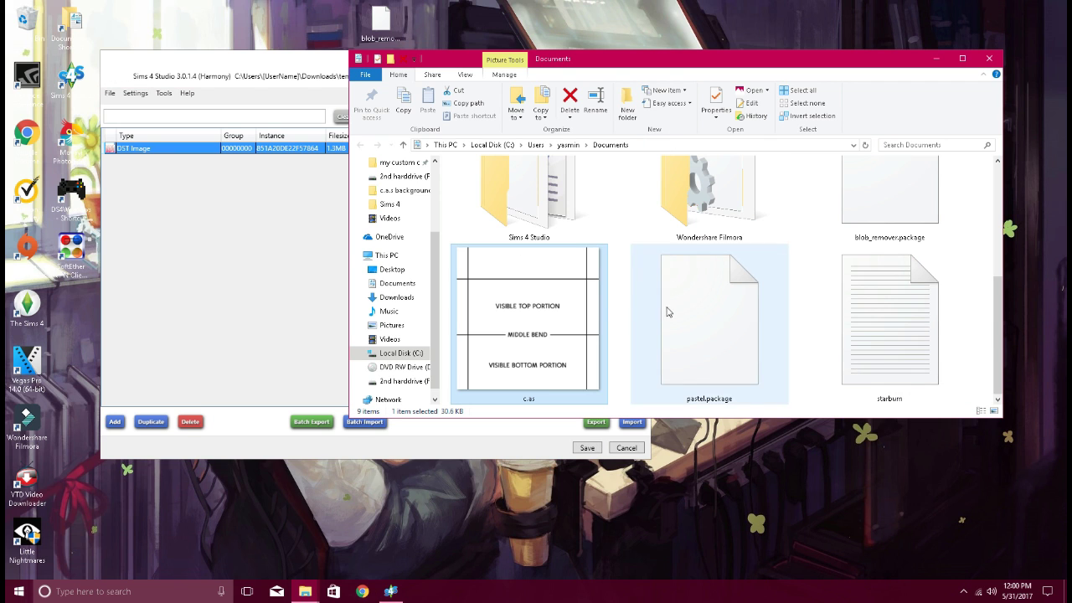
right_click(397, 285)
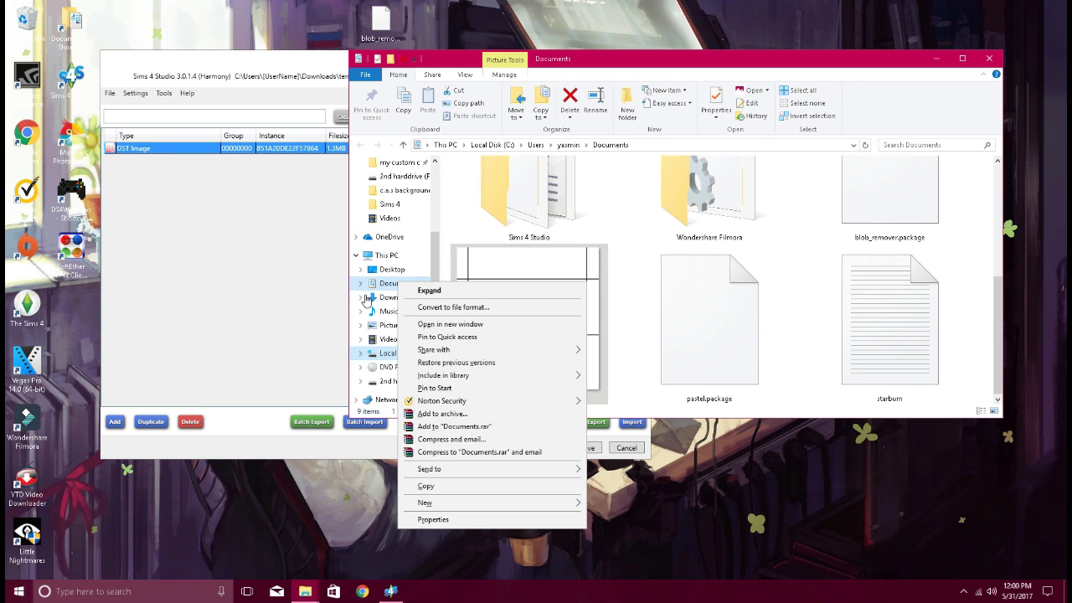
right_click(381, 298)
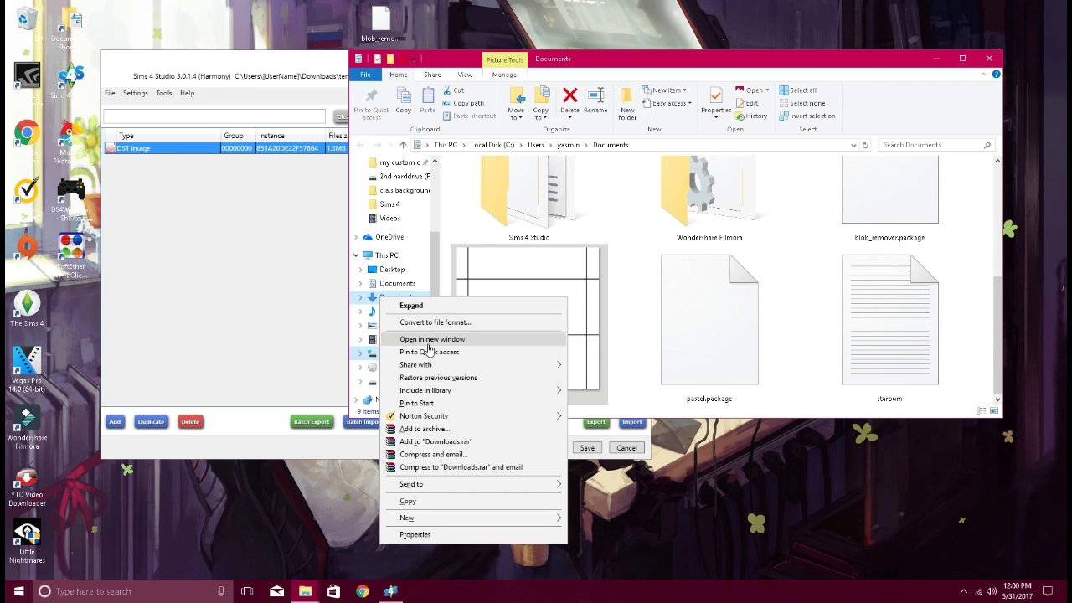
click(433, 340)
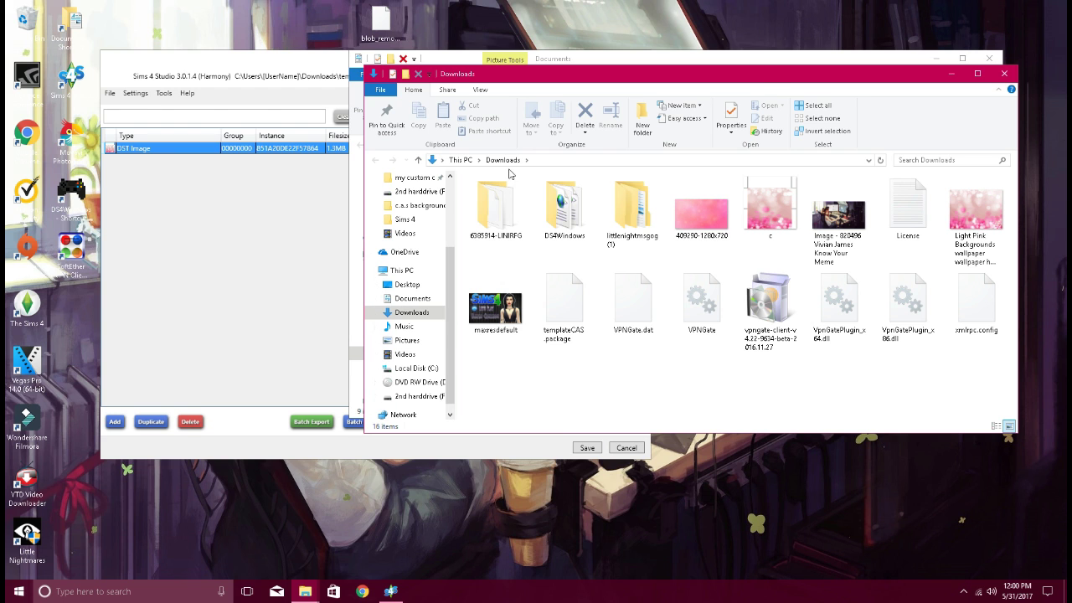
drag(765, 86, 193, 140)
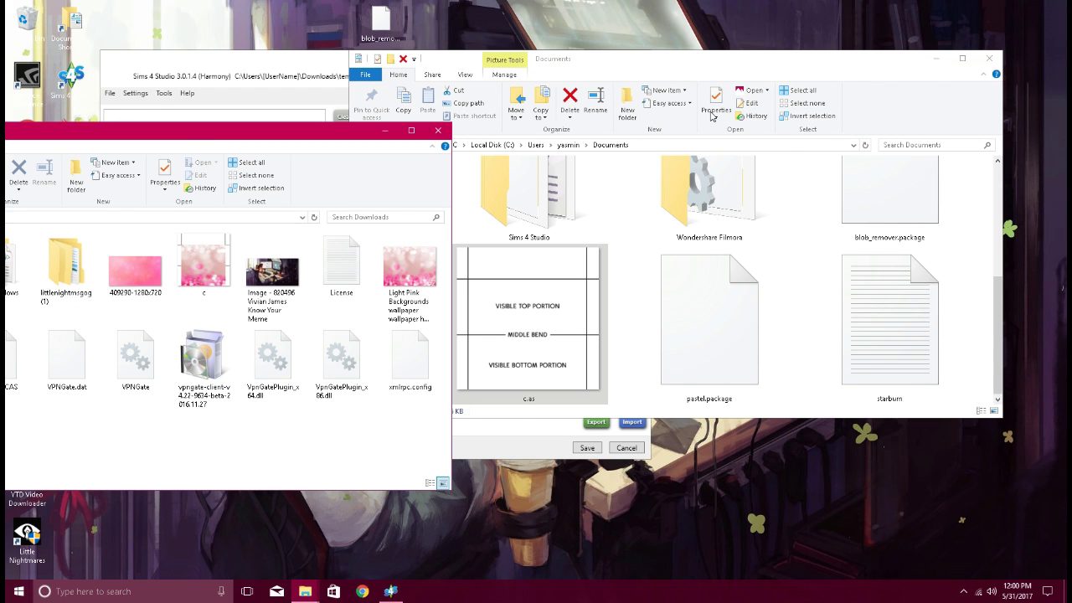
drag(256, 144, 290, 147)
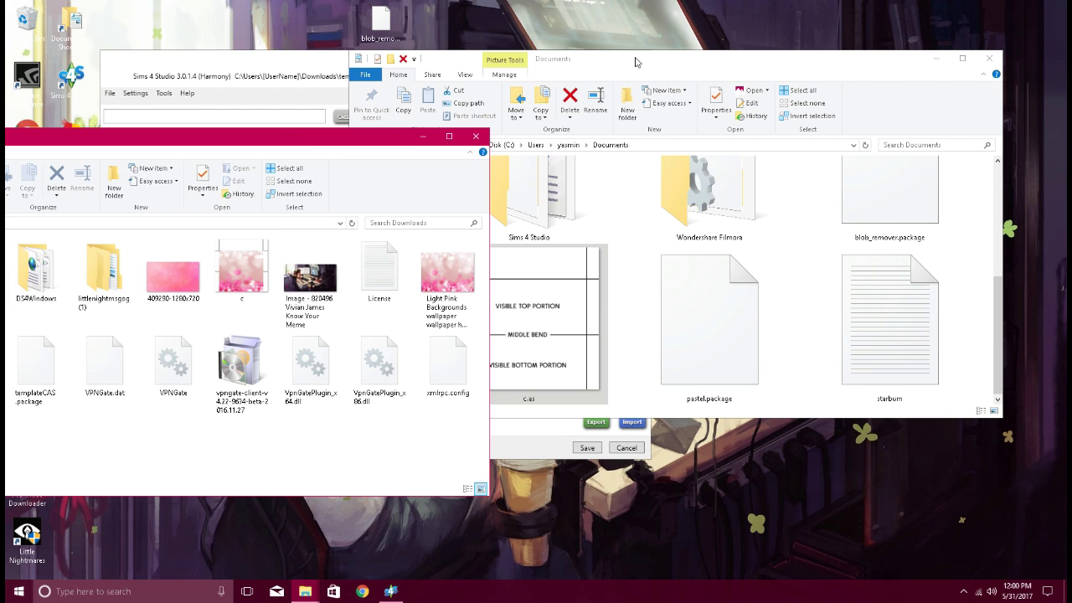
Move templateCAS.package into Mods > c.a.s background, close Downloads, and launch The Sims 4
click(634, 61)
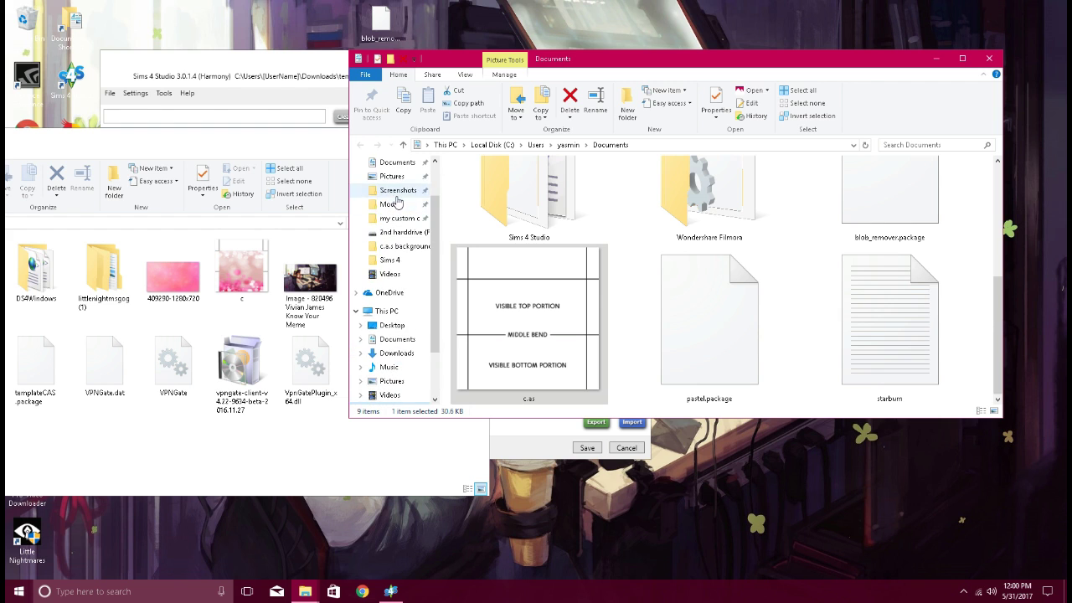
click(399, 203)
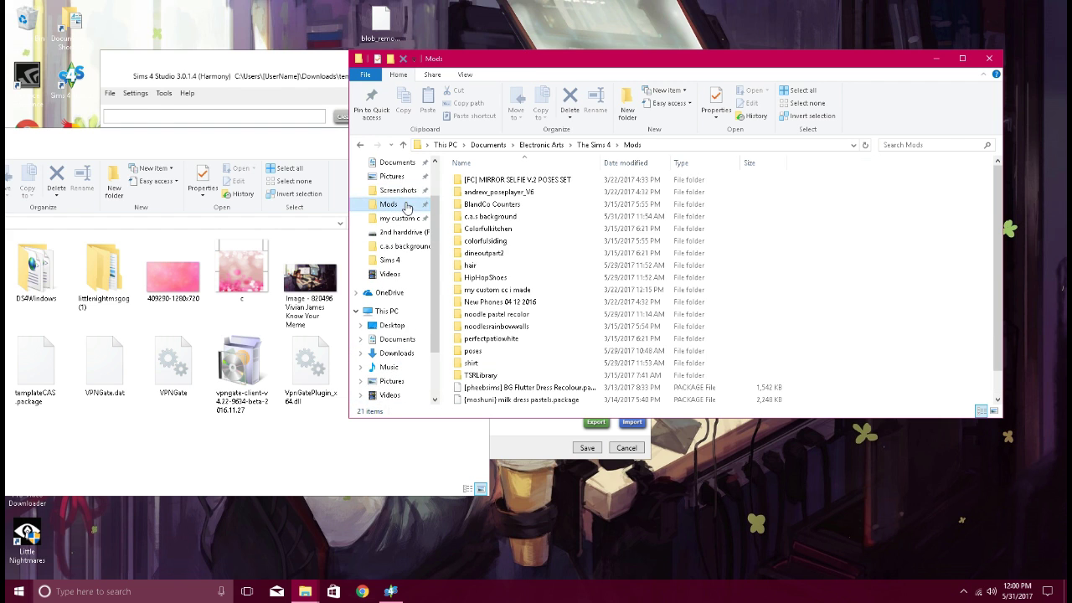
double_click(491, 217)
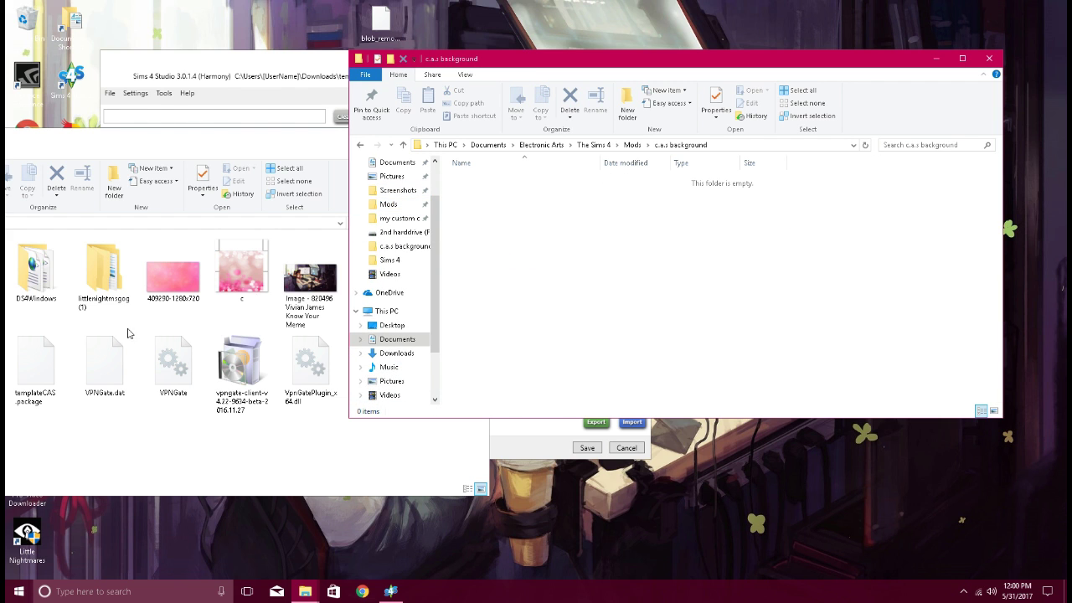
drag(35, 362, 539, 240)
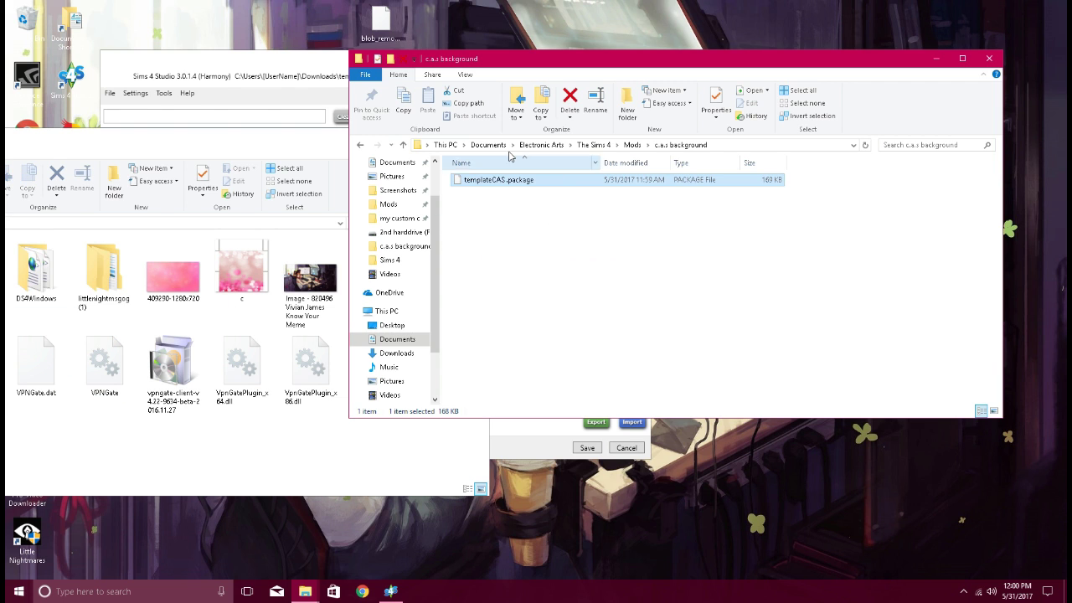
click(299, 149)
click(458, 137)
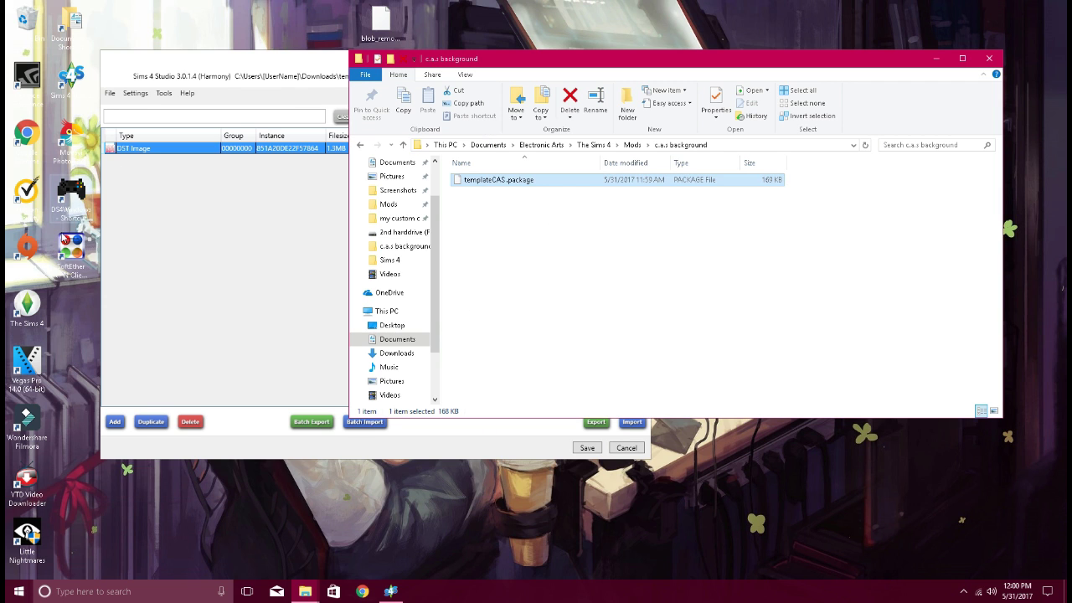
click(27, 312)
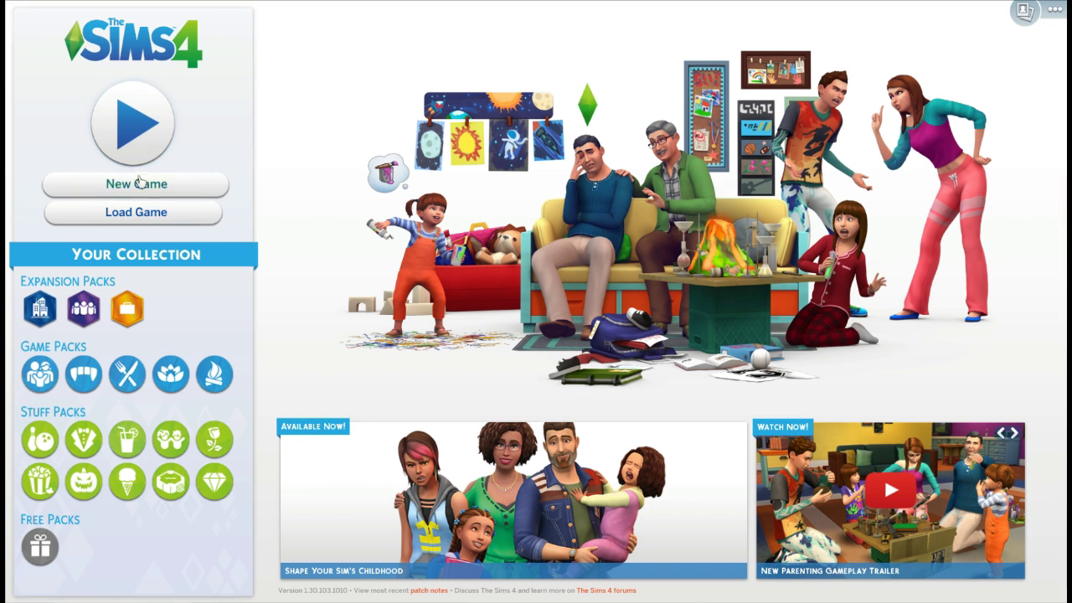
From the main menu, check the Load Game list, close it, and start a New Game
click(146, 215)
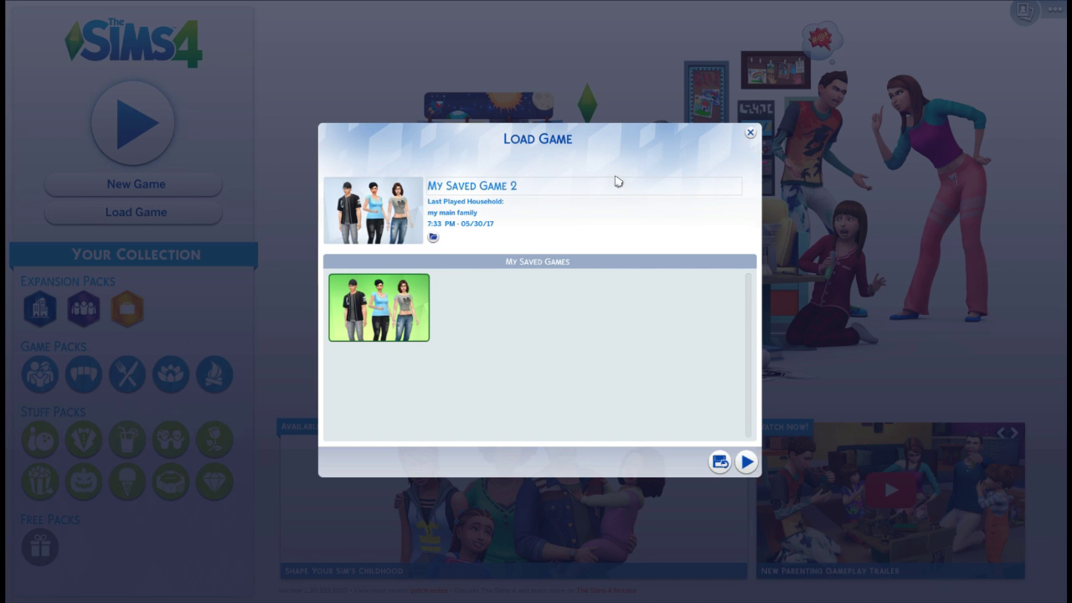
click(750, 132)
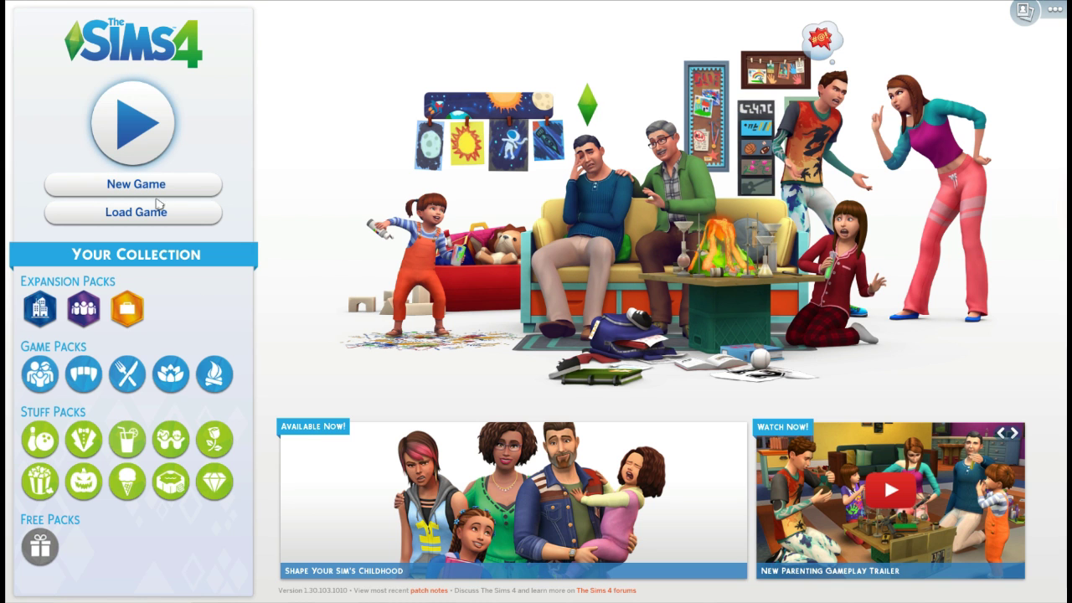
click(208, 195)
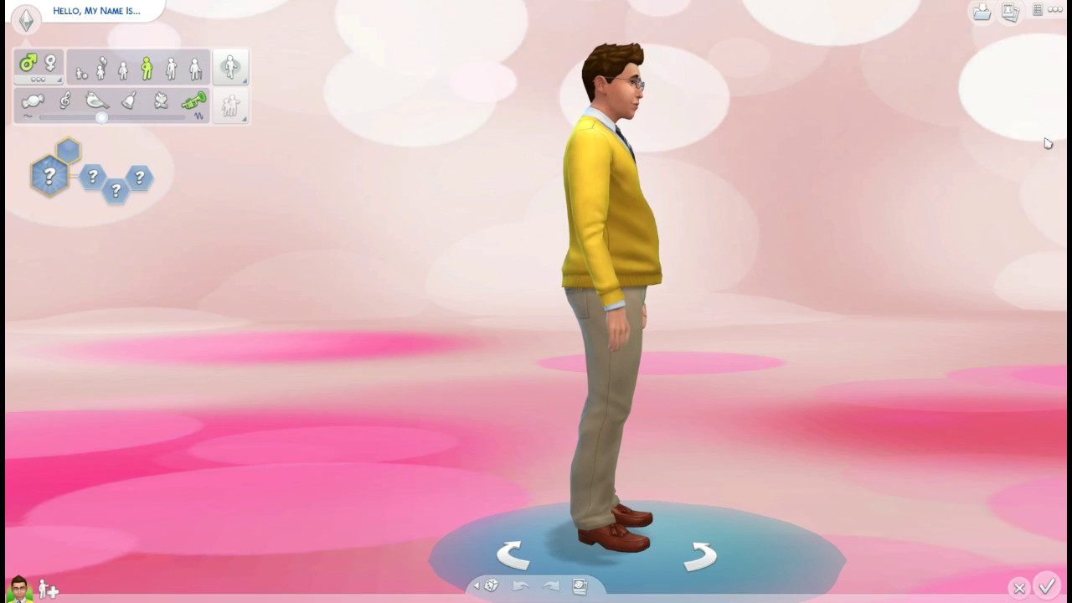
Exit the game from the Create-a-Sim Menu without saving
click(1059, 10)
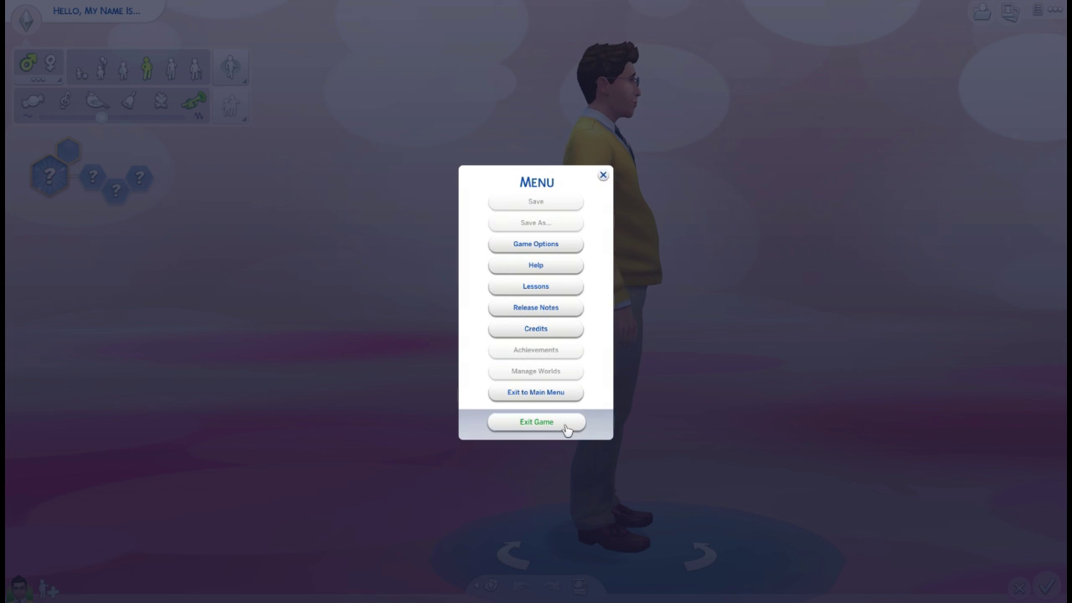
click(566, 426)
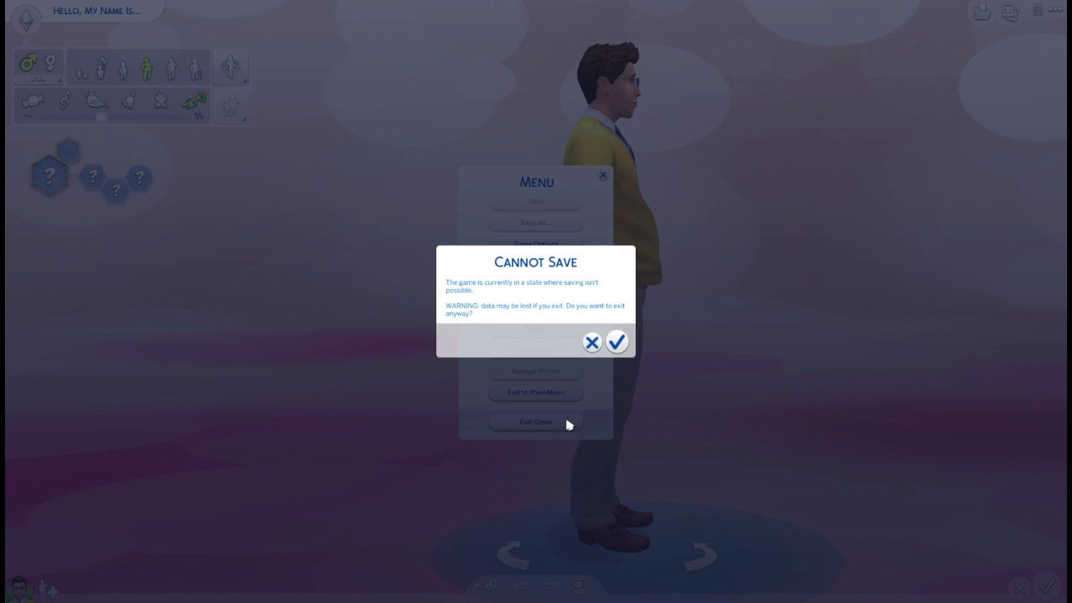
click(616, 345)
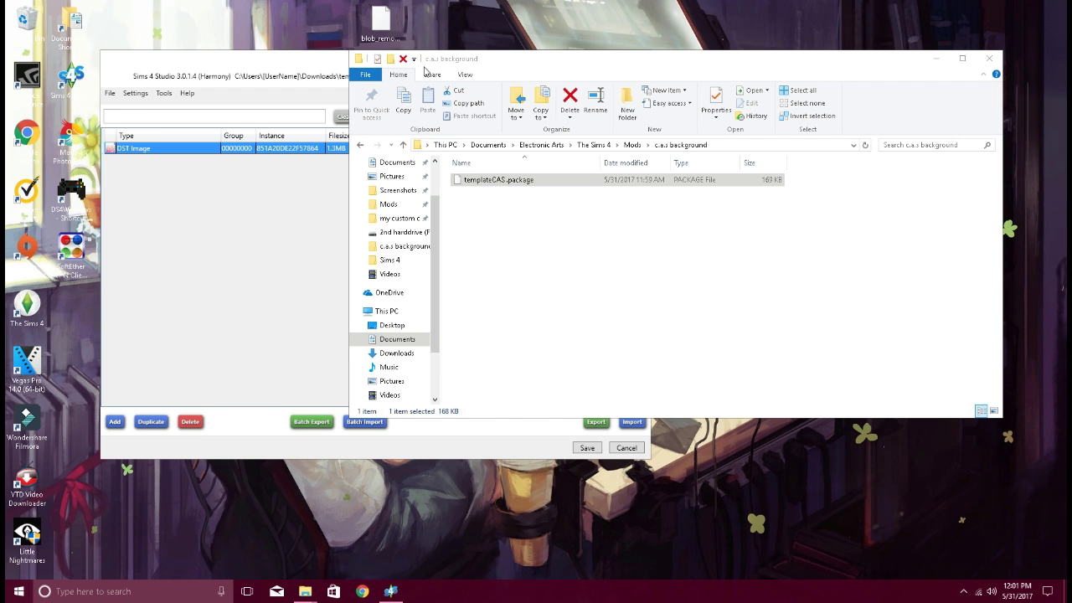
Move blob_remover.package into the c.a.s background folder and close Sims 4 Studio
drag(381, 27, 491, 234)
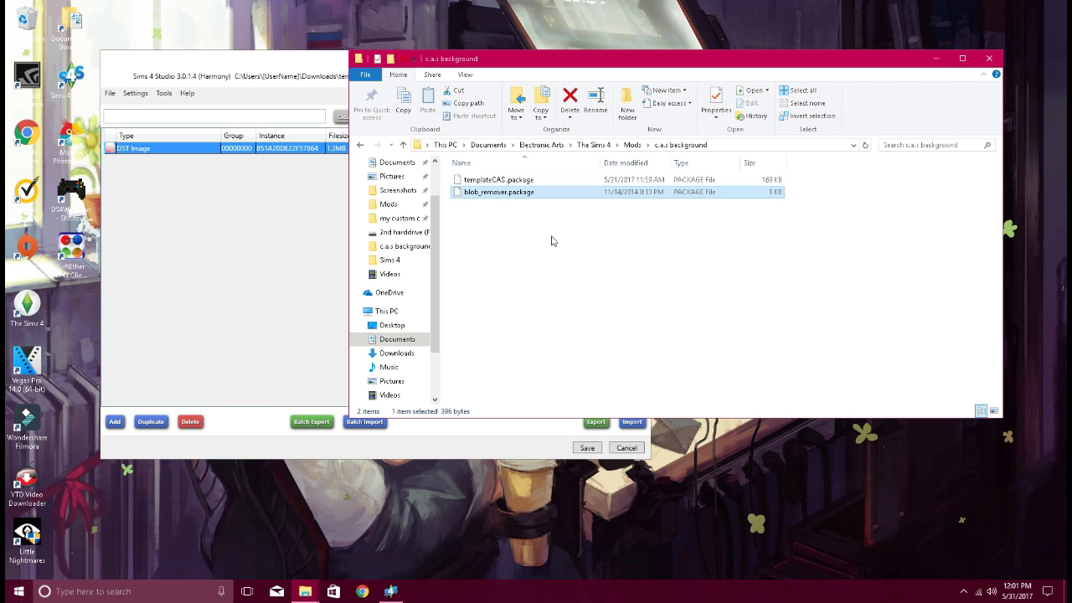
click(536, 238)
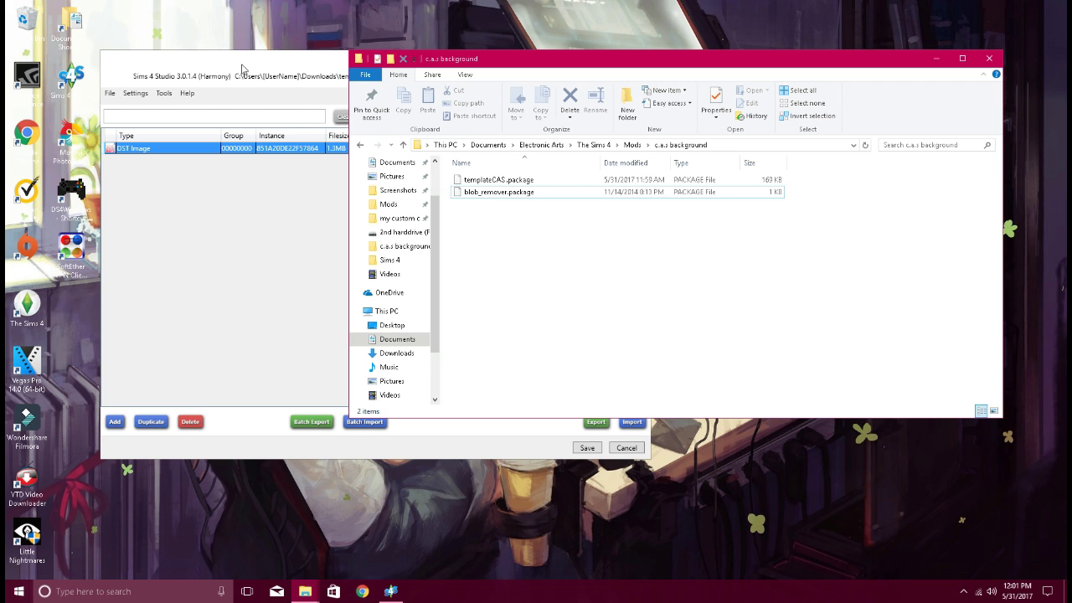
click(290, 69)
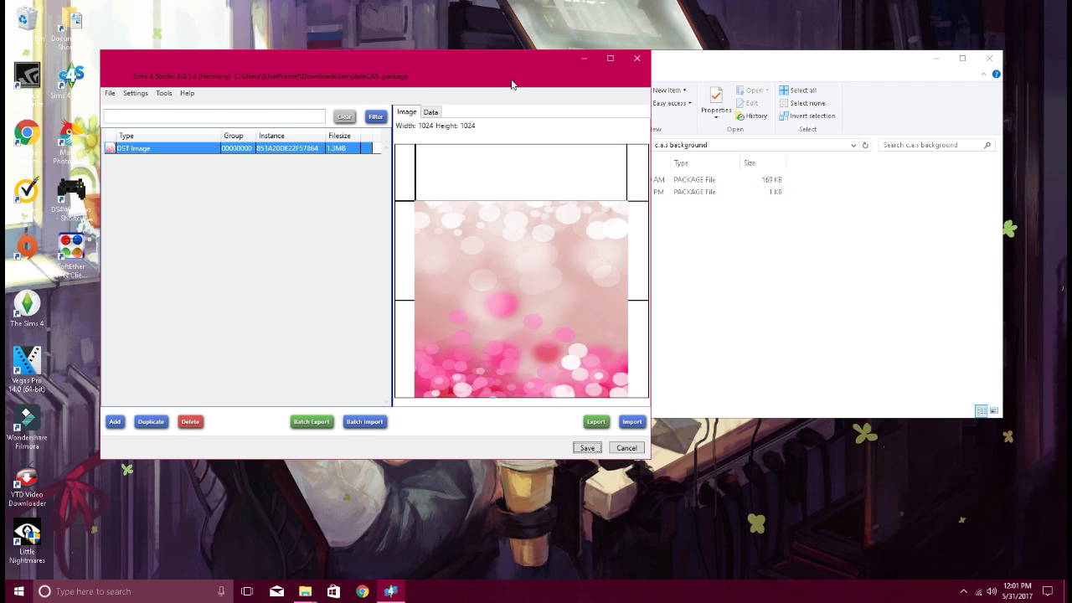
click(637, 59)
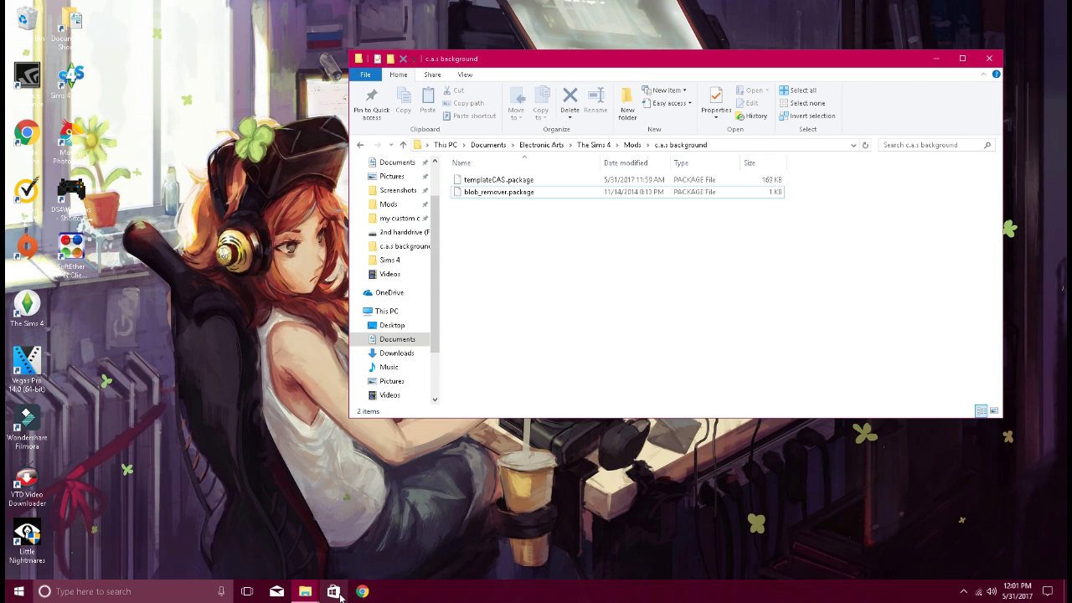
Relaunch The Sims 4 from the desktop
click(333, 591)
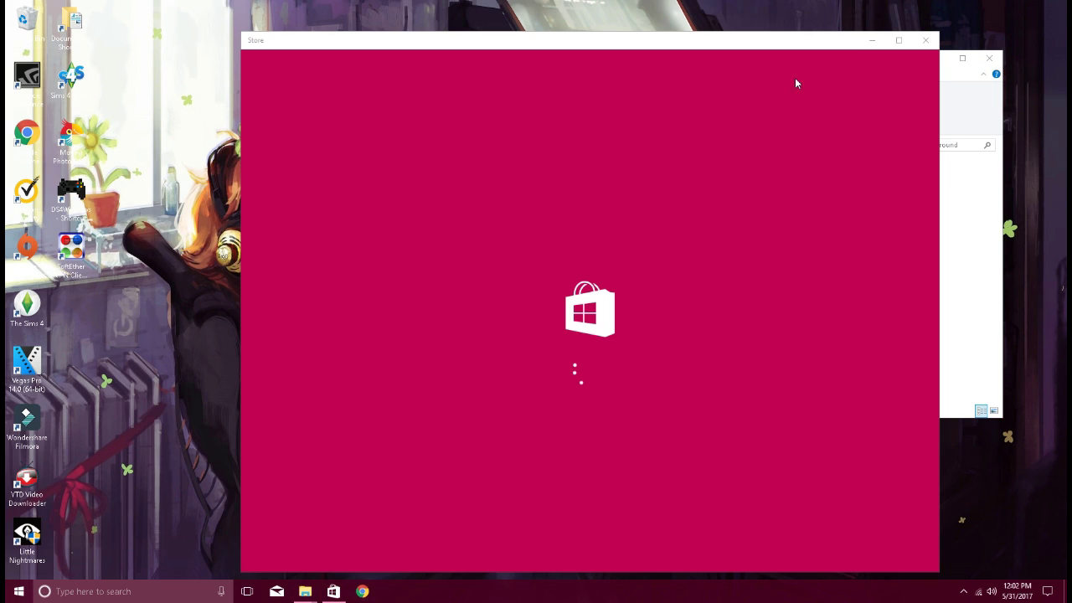
click(926, 40)
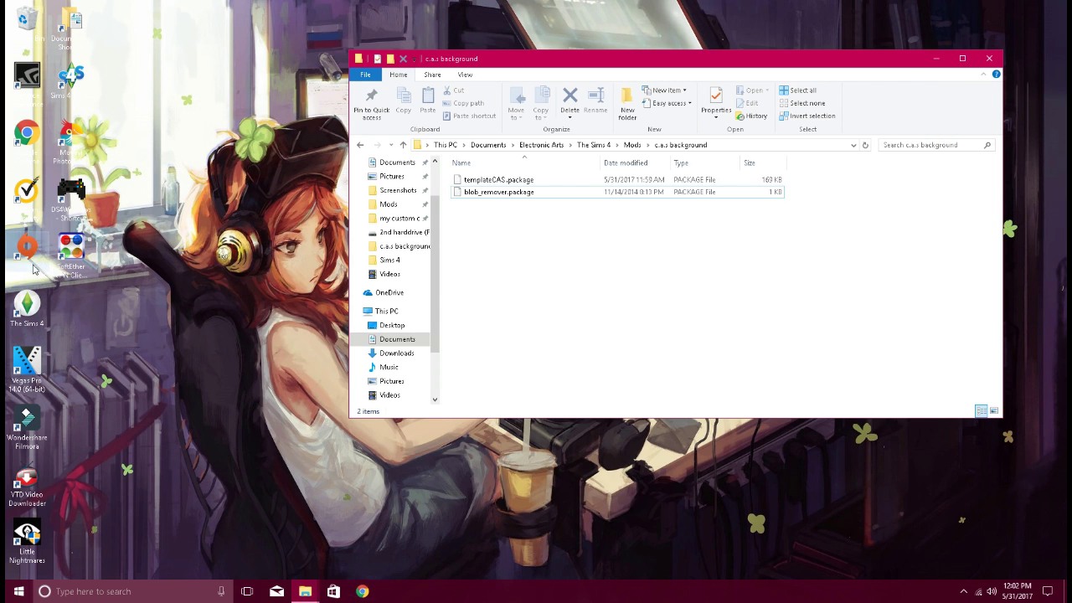
double_click(29, 321)
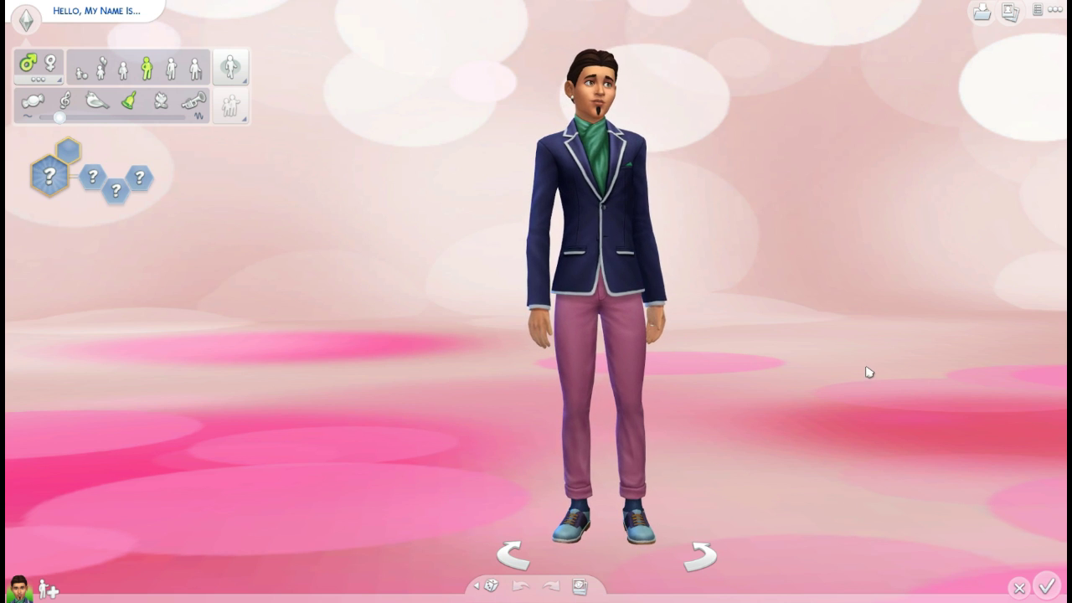
Zoom in and out on the Sim, then use the bottom-right X to leave Create-a-Sim
scroll(873, 364, up, 3)
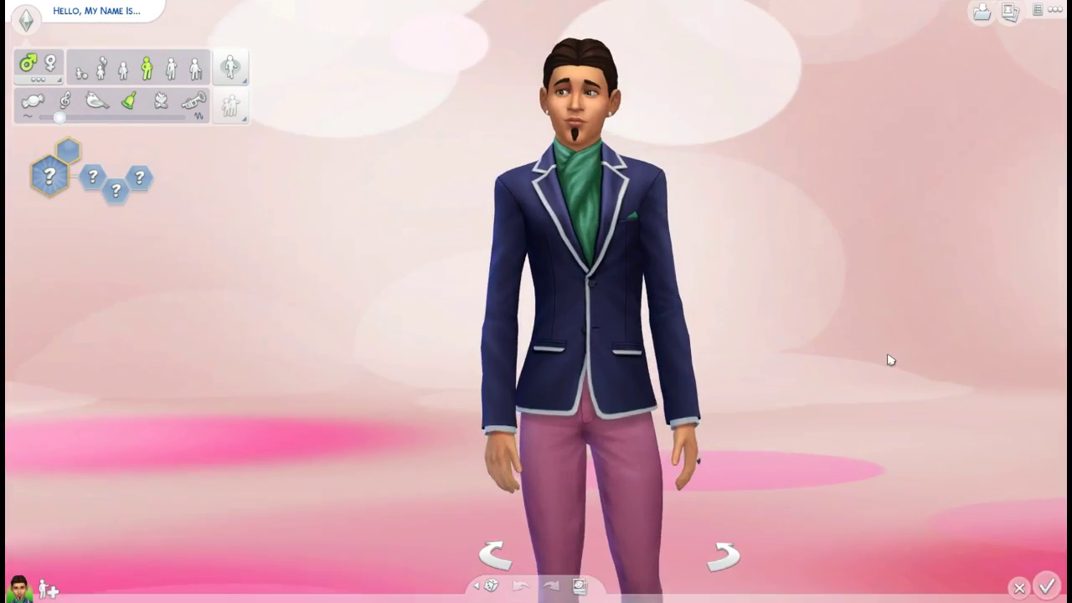
scroll(891, 359, up, 2)
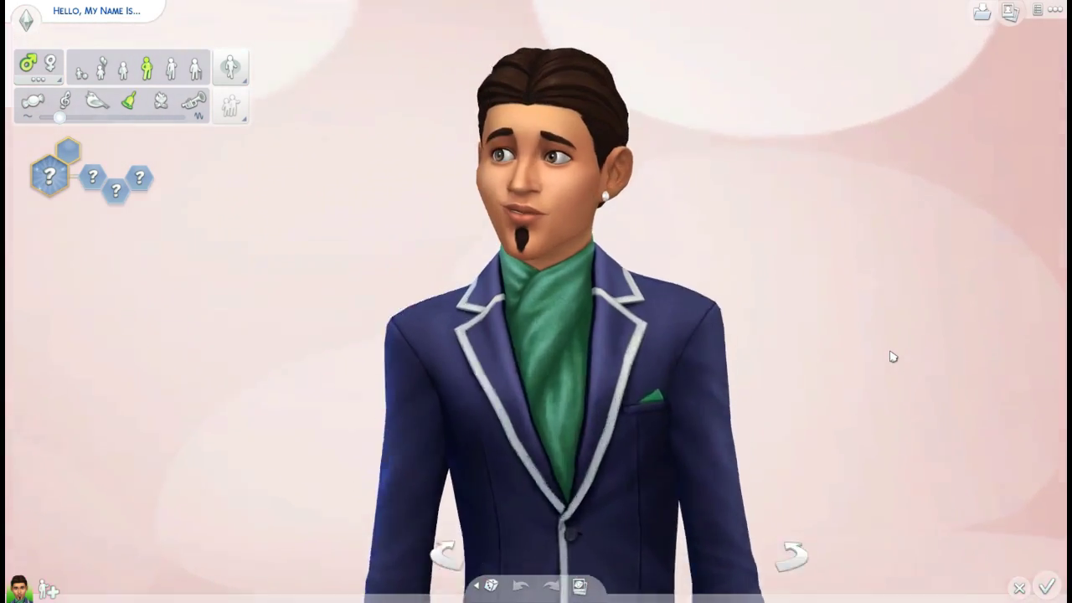
scroll(891, 356, down, 2)
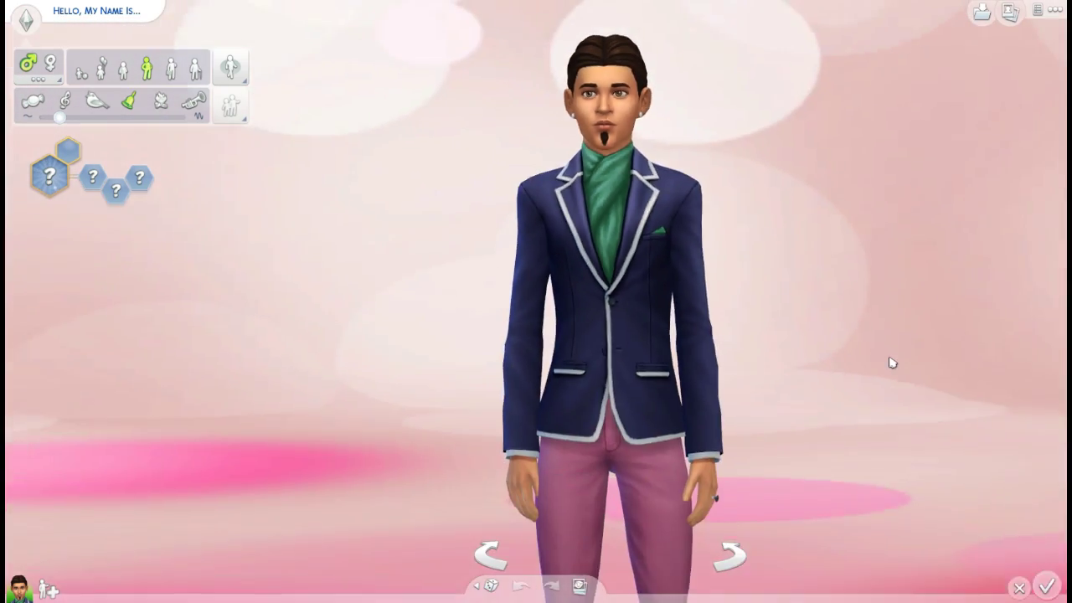
scroll(892, 362, down, 3)
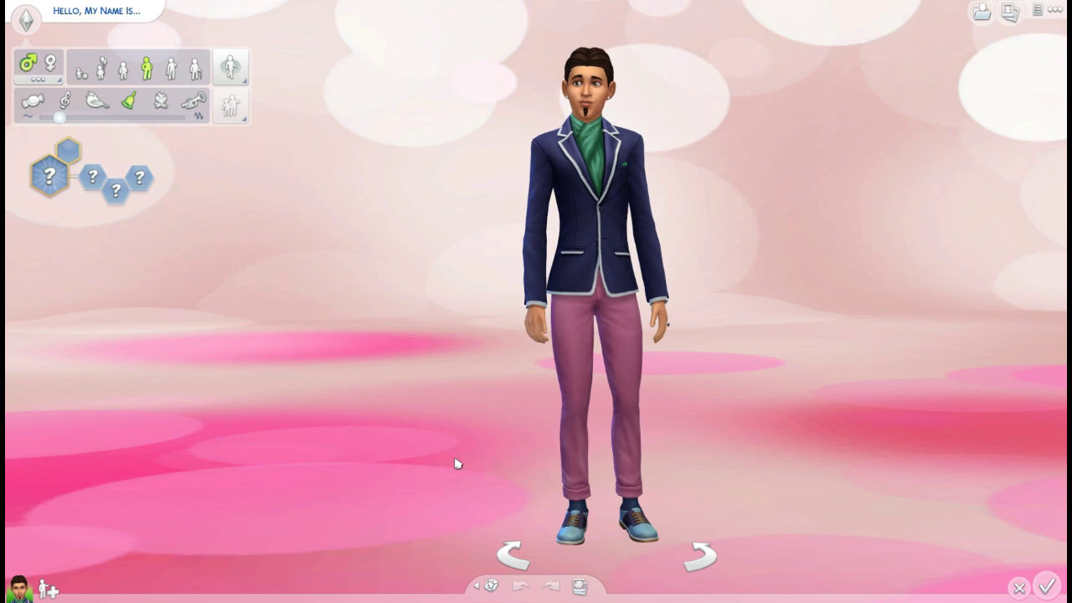
click(1055, 9)
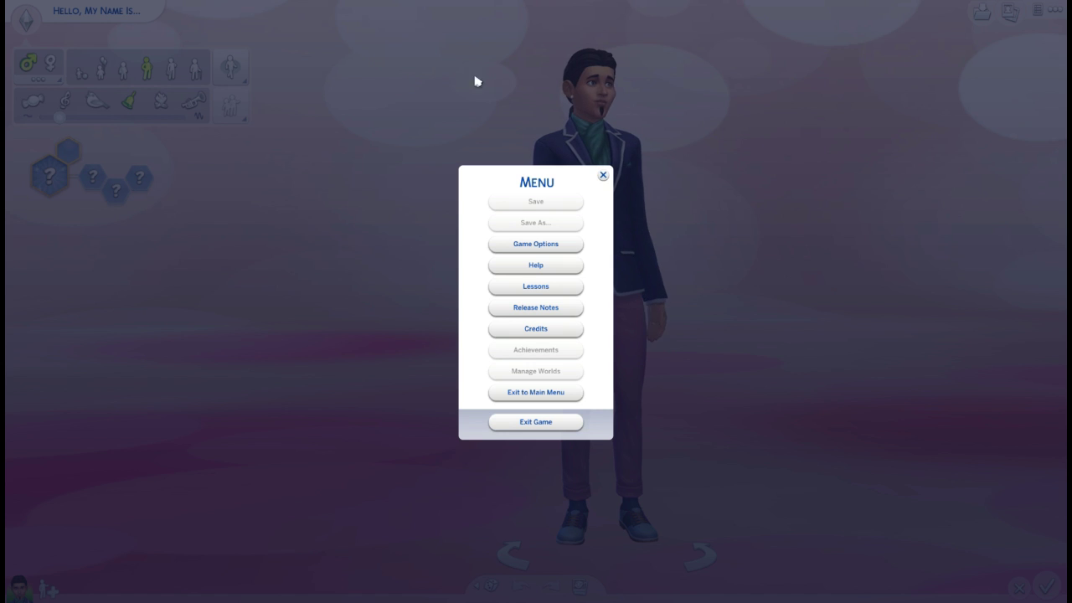
click(604, 176)
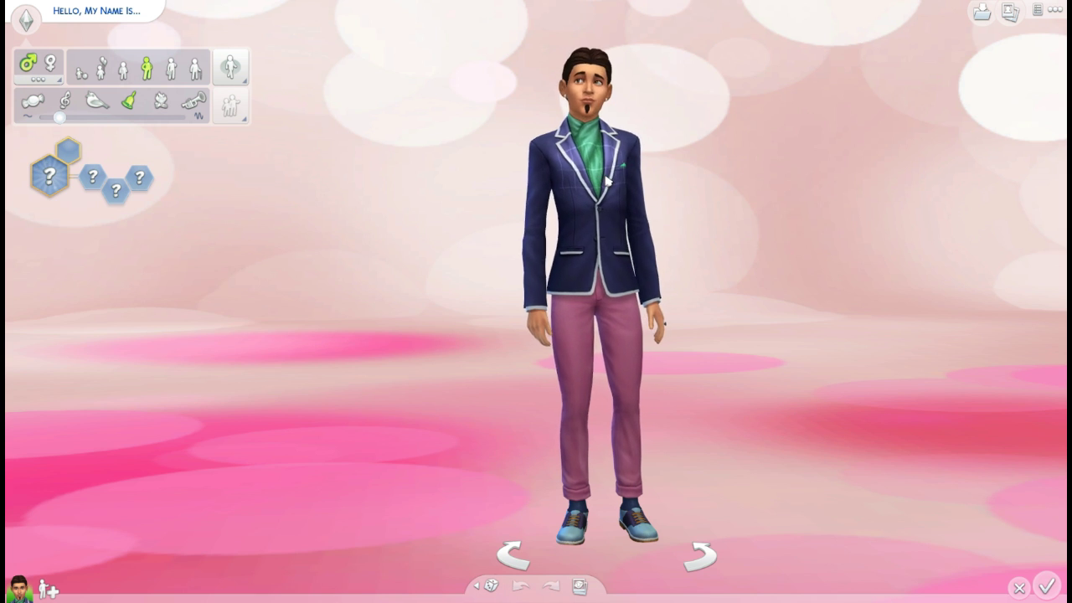
click(1019, 587)
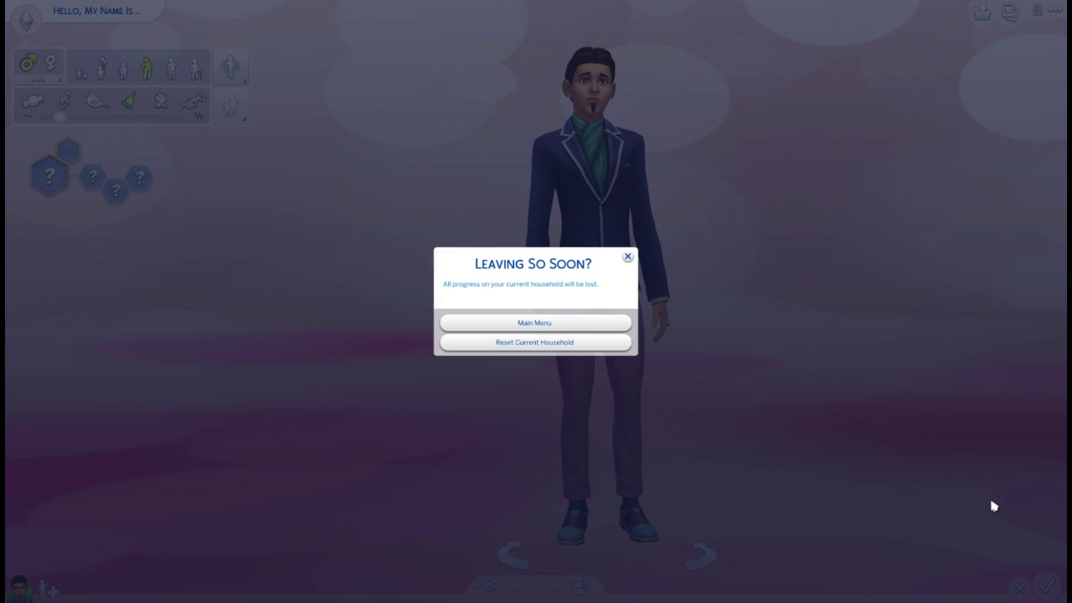